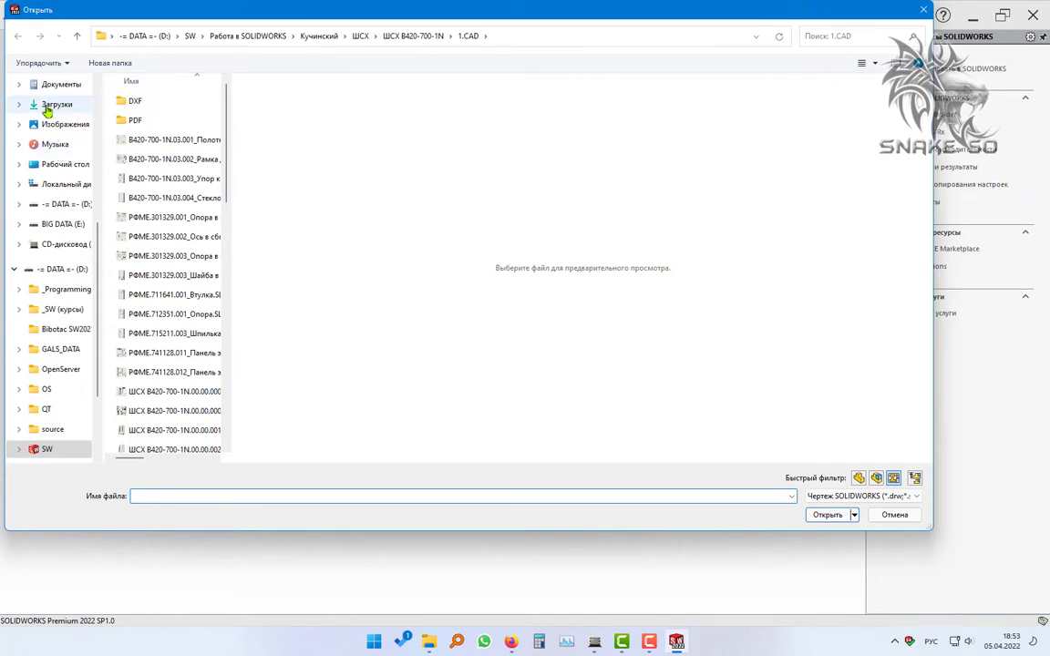
Step: Open the part file Полуось.SLDPRT from the Downloads folder, with the file list filtered to SOLIDWORKS parts
click(51, 105)
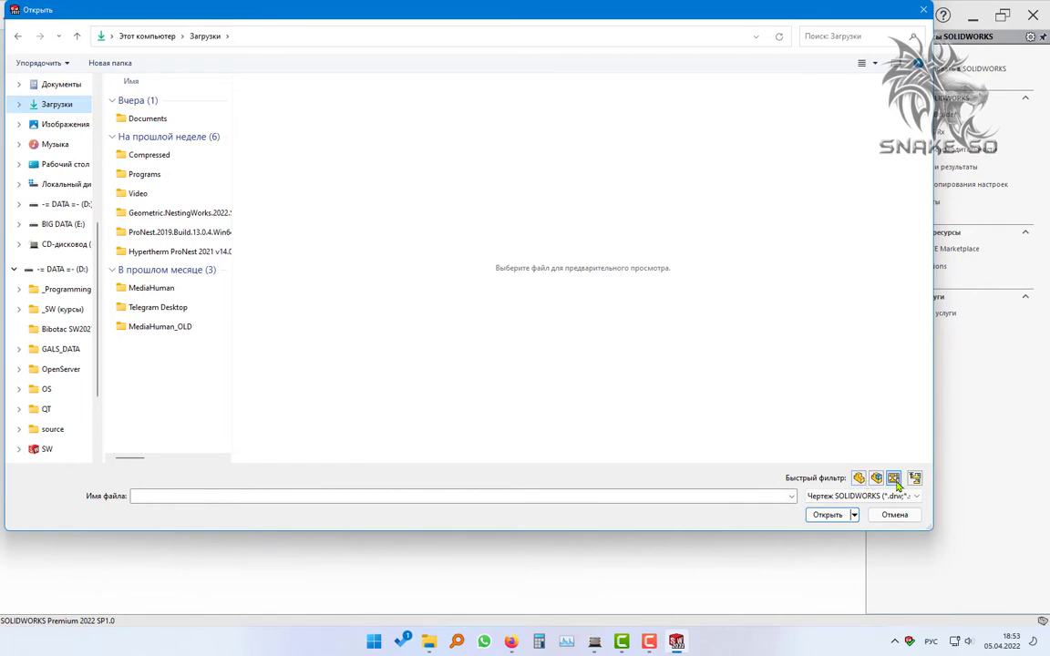
click(858, 479)
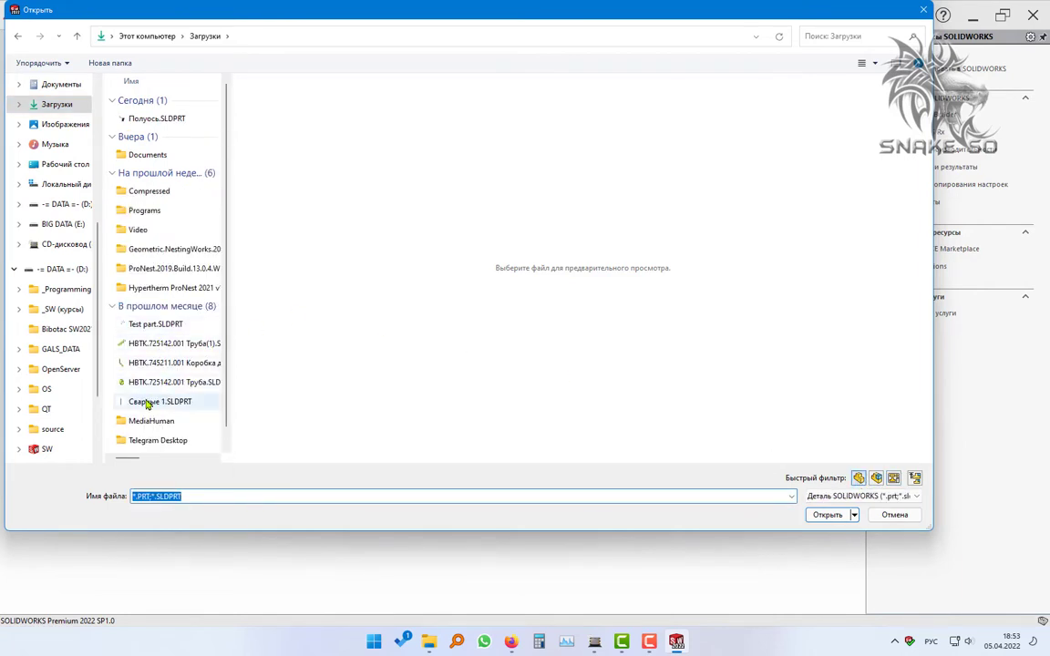
scroll(145, 405, down, 1)
scroll(161, 405, up, 1)
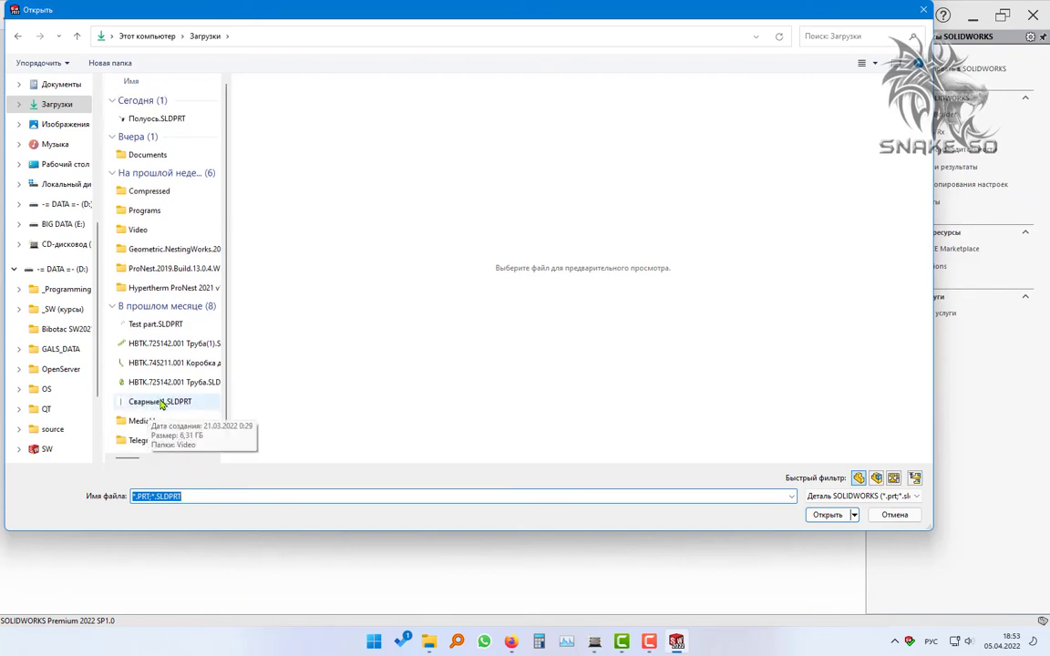
click(138, 123)
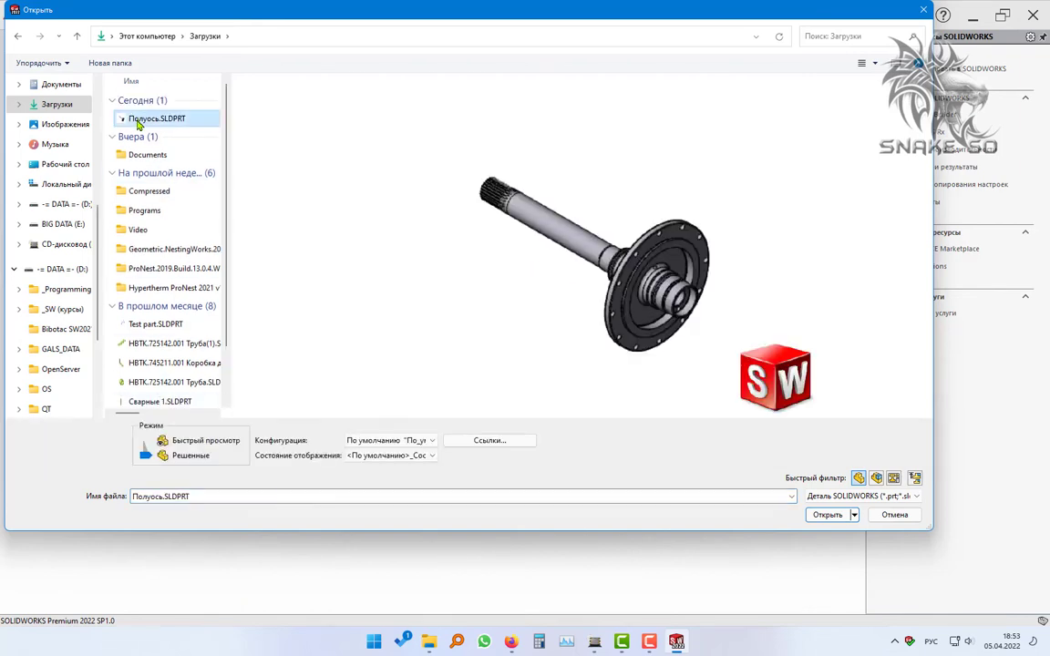
double_click(134, 122)
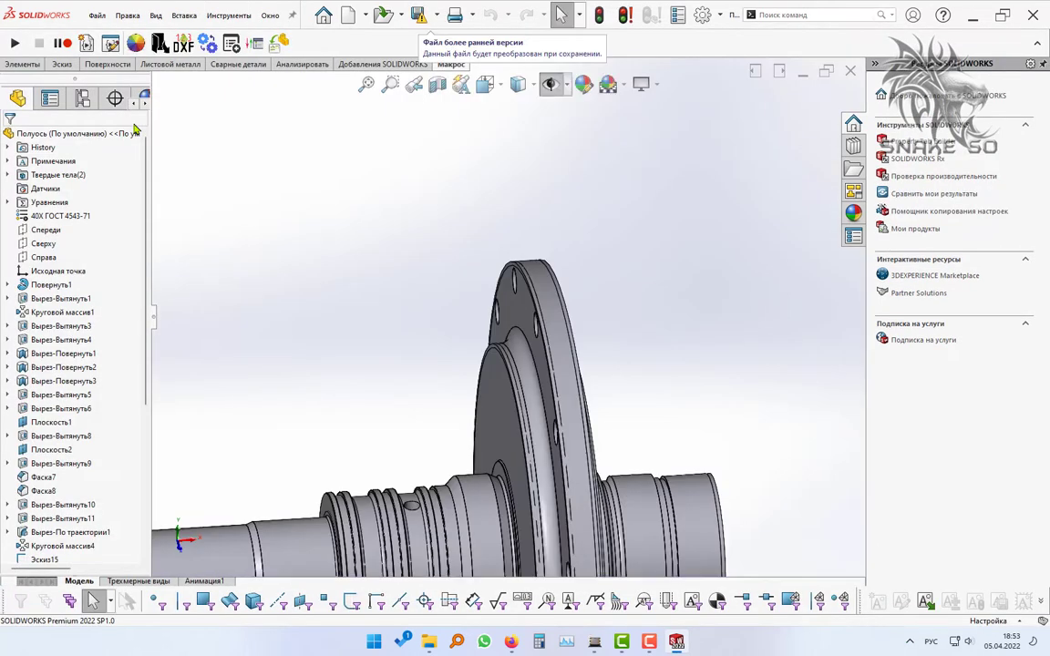
Step: Examine the outer rim of the flange and highlight each entry in the solid bodies folder in turn
scroll(492, 299, up, 1)
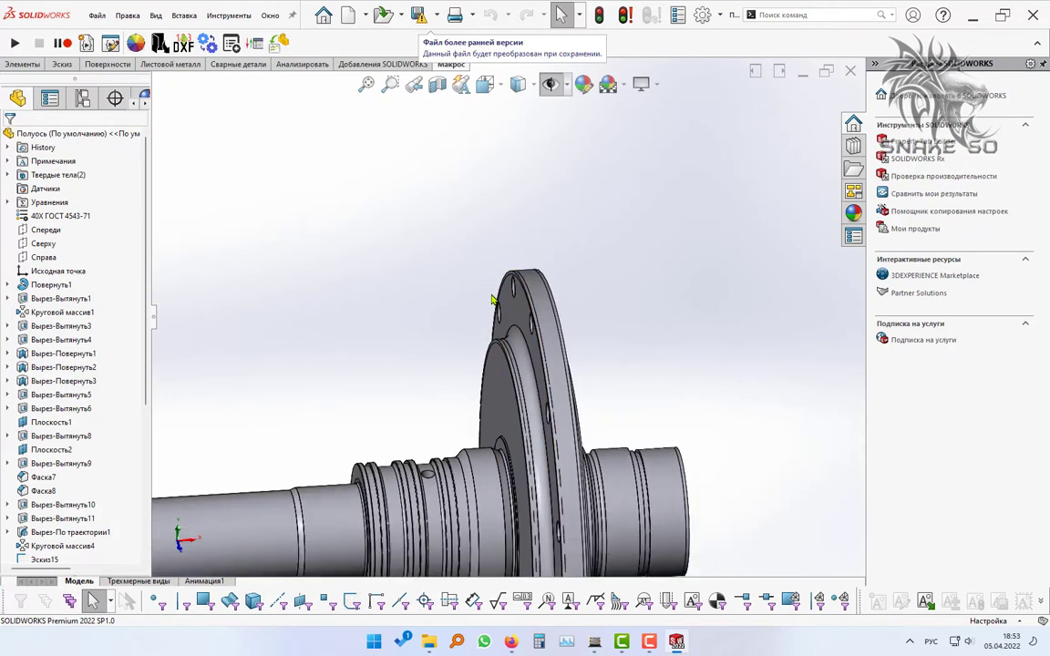
key(ctrl+7)
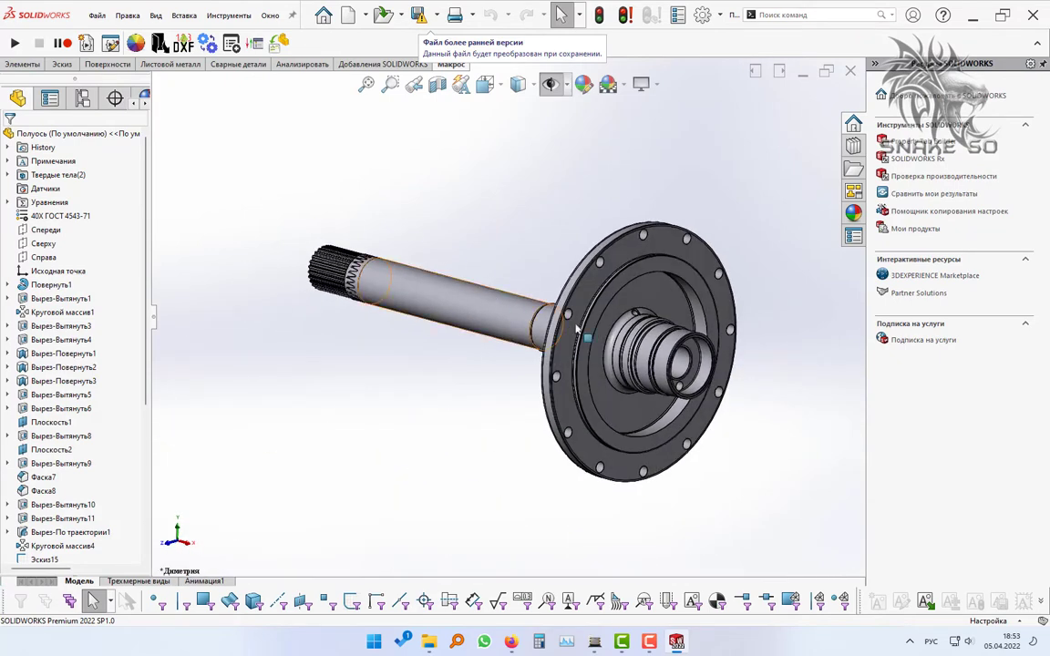
scroll(576, 330, down, 10)
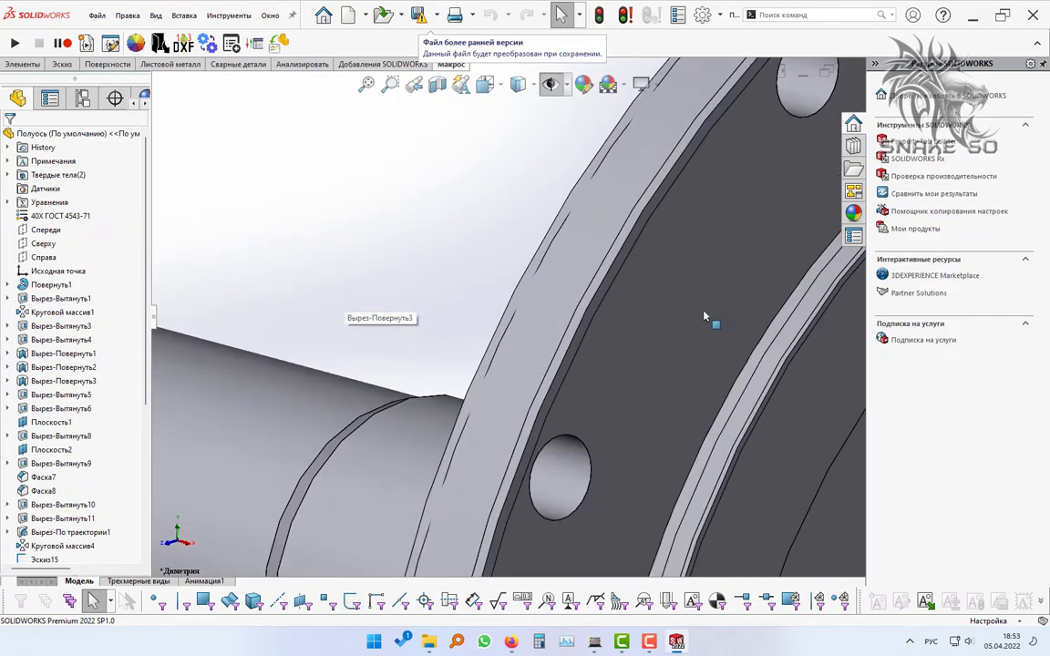
middle_drag(703, 316, 510, 398)
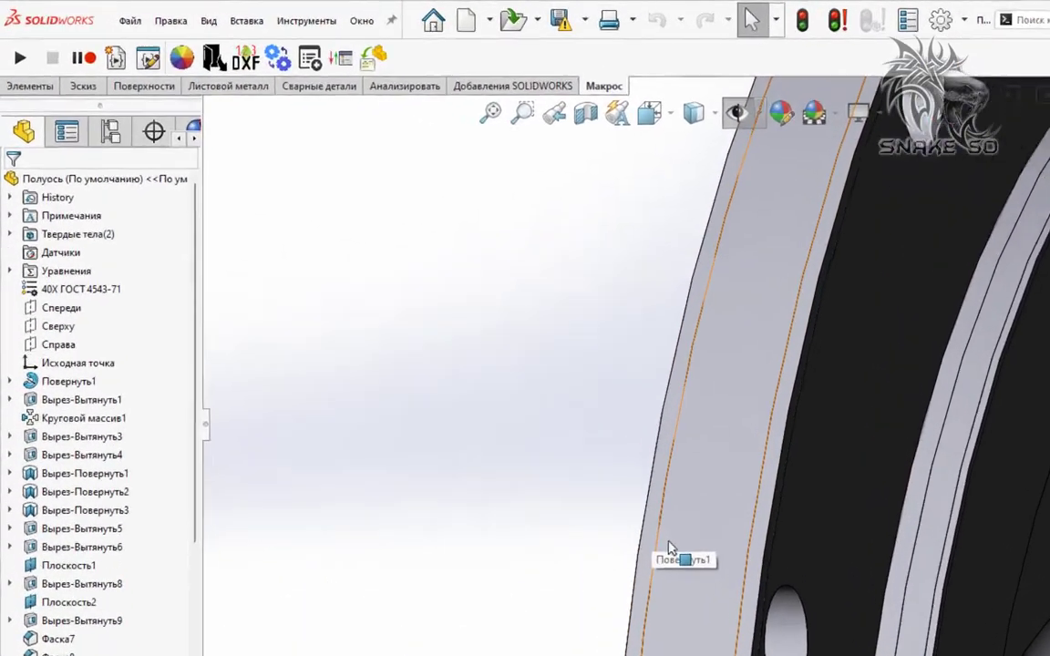
click(499, 409)
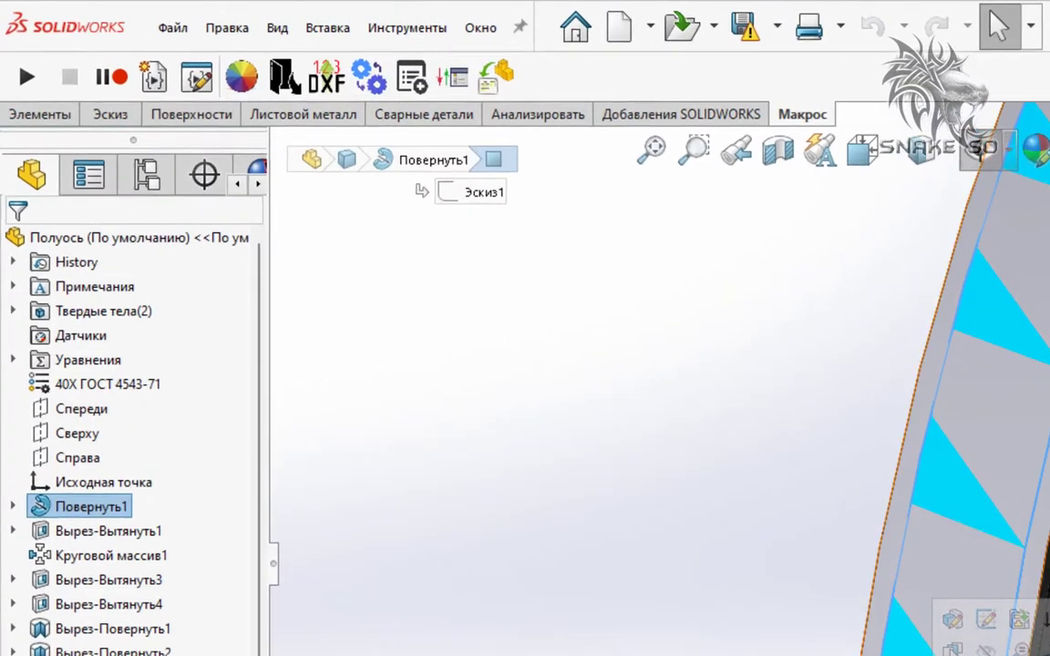
click(753, 586)
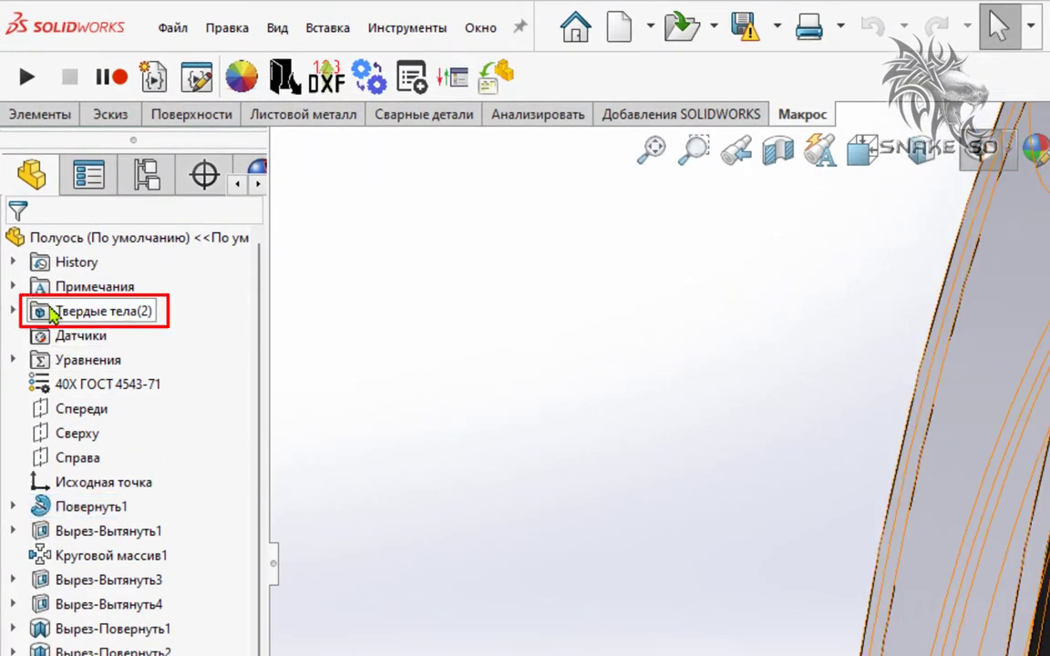
click(14, 310)
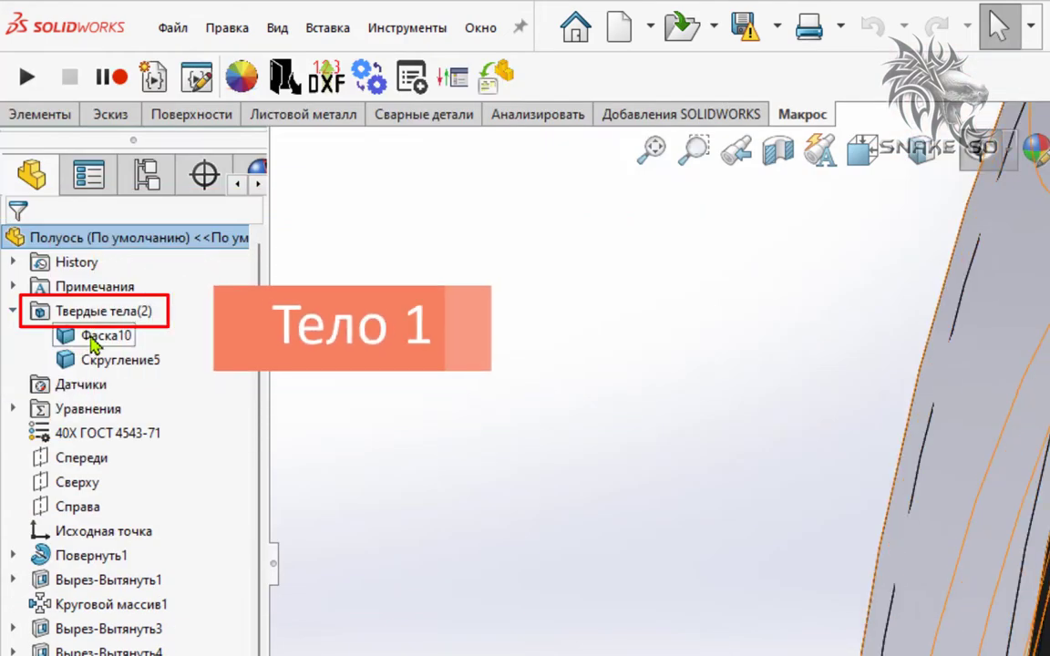
click(66, 339)
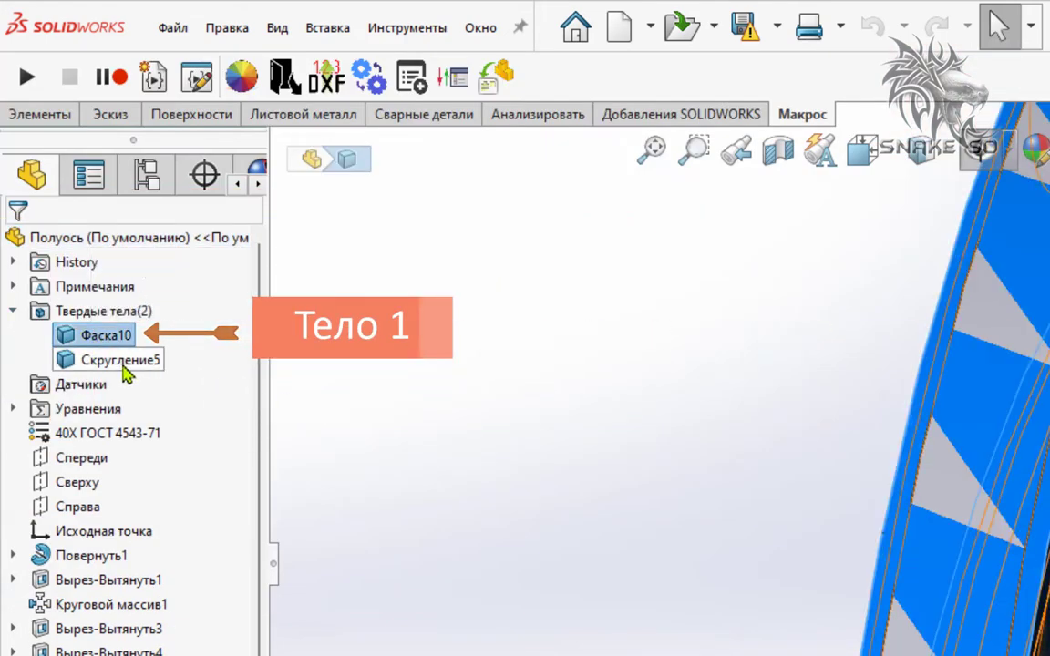
click(122, 363)
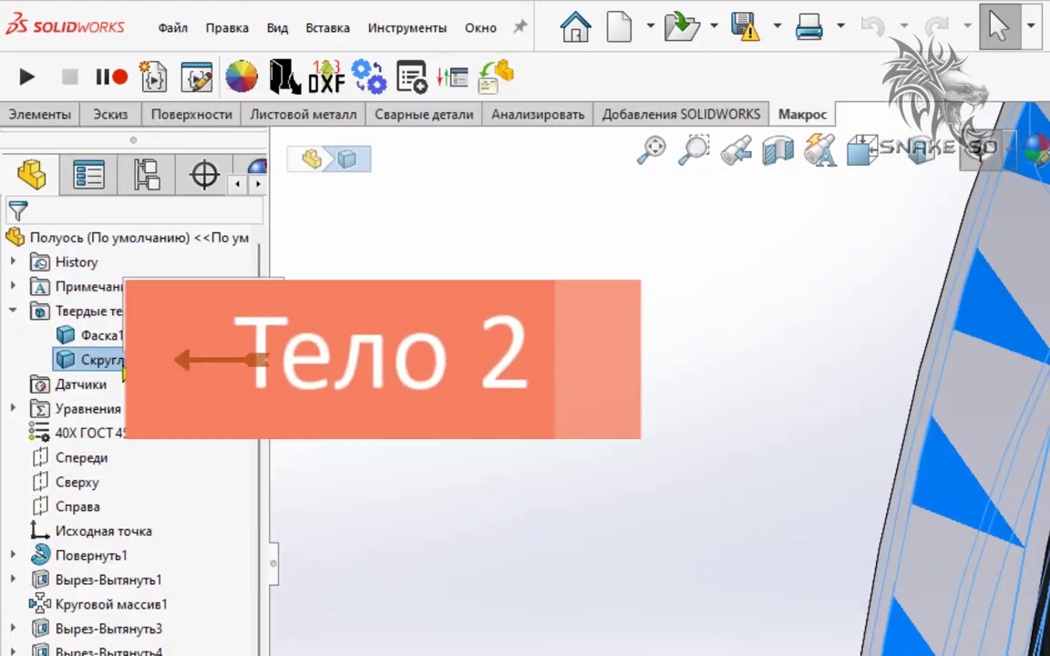
Step: Try deleting the solid body Фаска10 with Delete/Keep Body
click(103, 336)
right_click(103, 337)
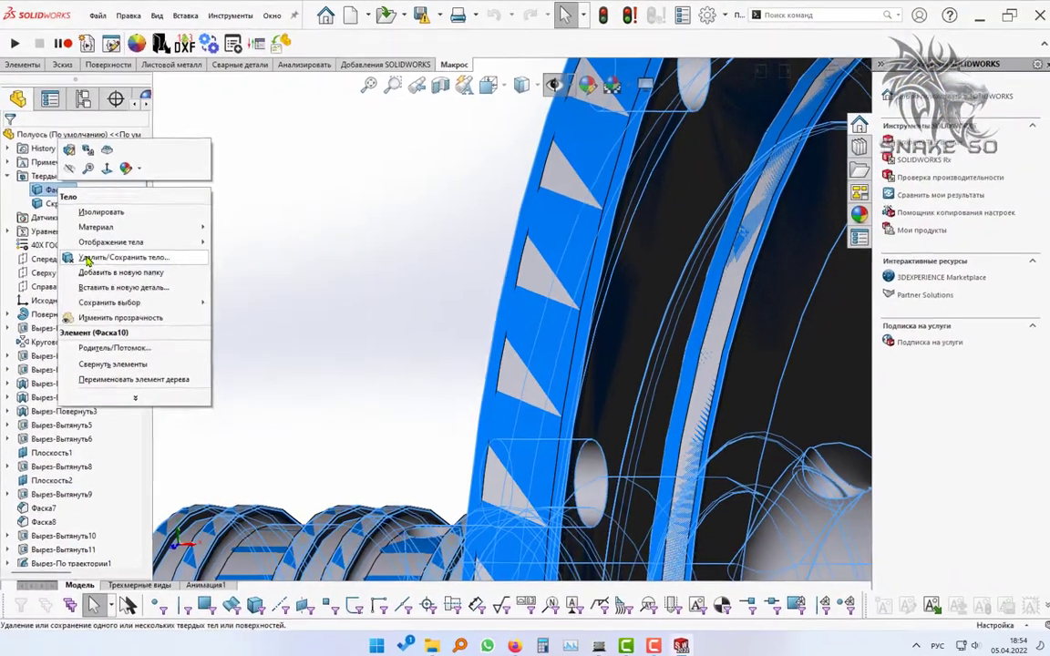
click(183, 454)
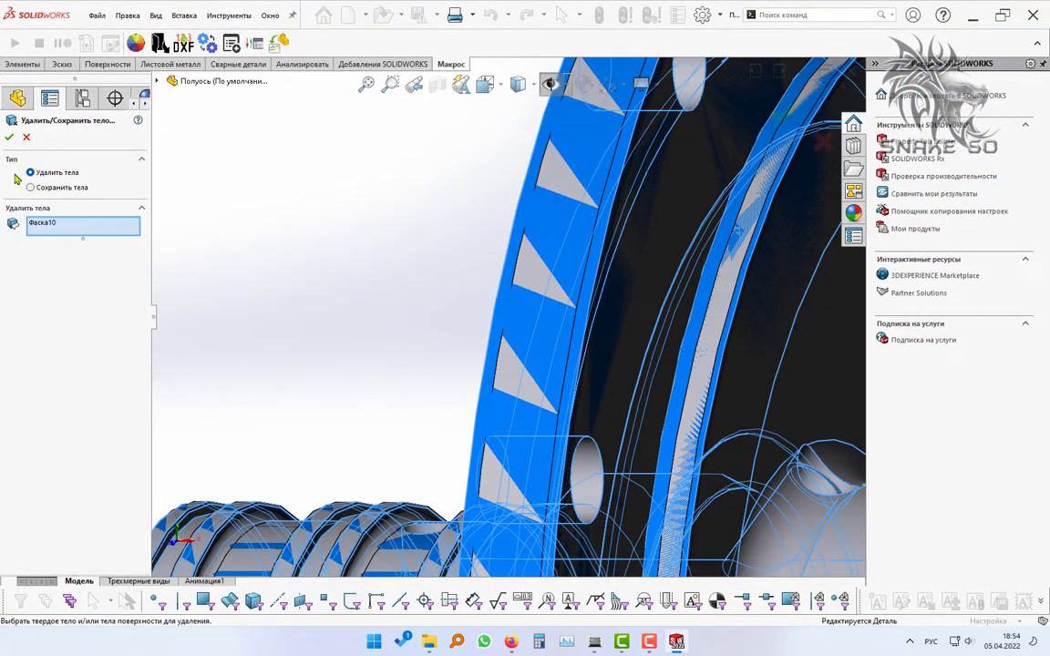
click(8, 137)
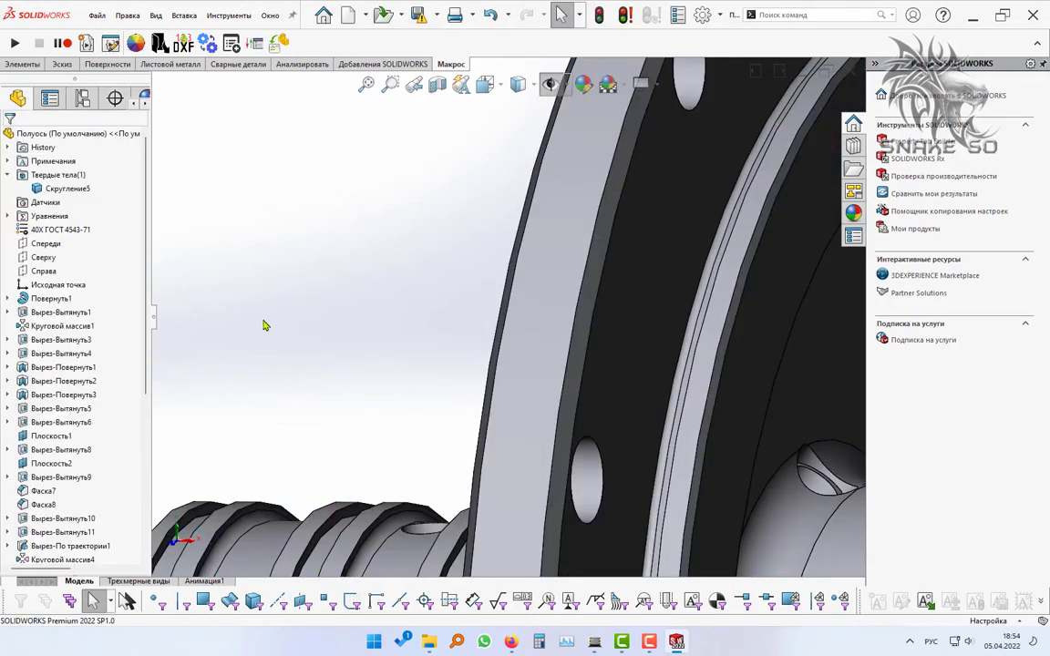
Step: Inspect the remaining body Скругление5 around the flange, including its rim and the chamfer face Фаска9
click(70, 194)
click(401, 320)
middle_drag(584, 305, 544, 447)
scroll(539, 454, up, 5)
middle_drag(458, 490, 479, 466)
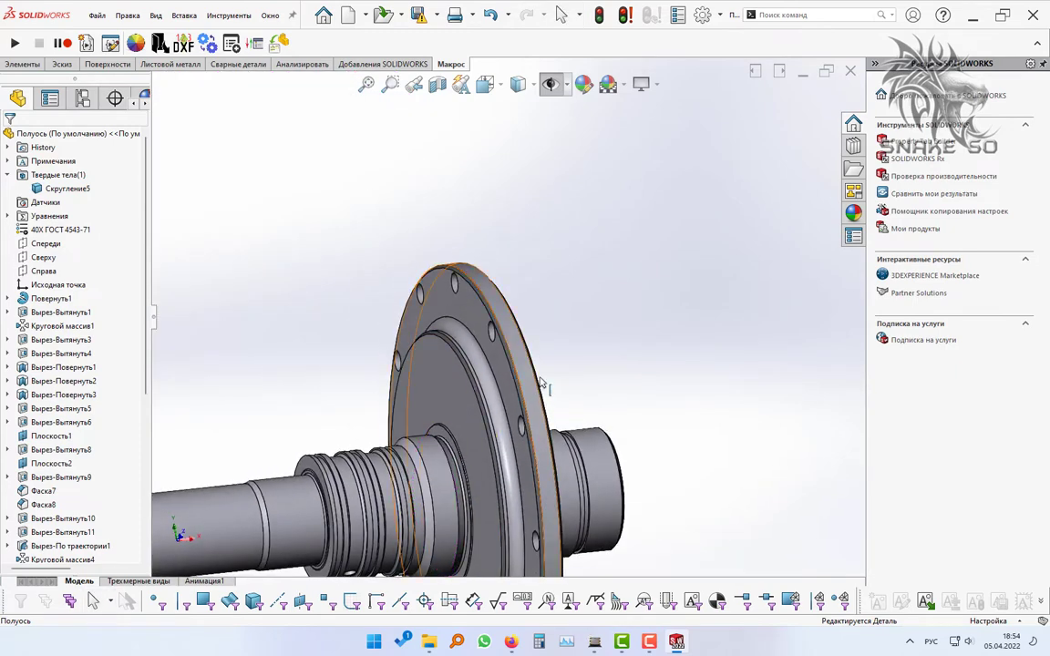
scroll(539, 373, down, 5)
middle_click(445, 375)
middle_drag(445, 375, 398, 444)
click(454, 415)
scroll(397, 450, up, 5)
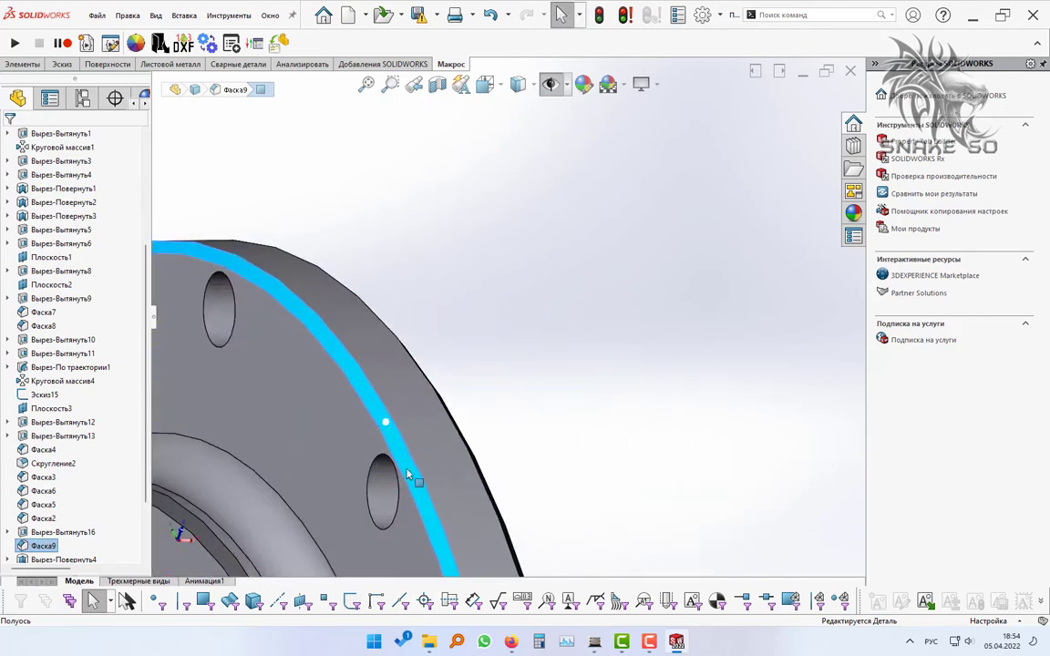
middle_drag(435, 472, 398, 476)
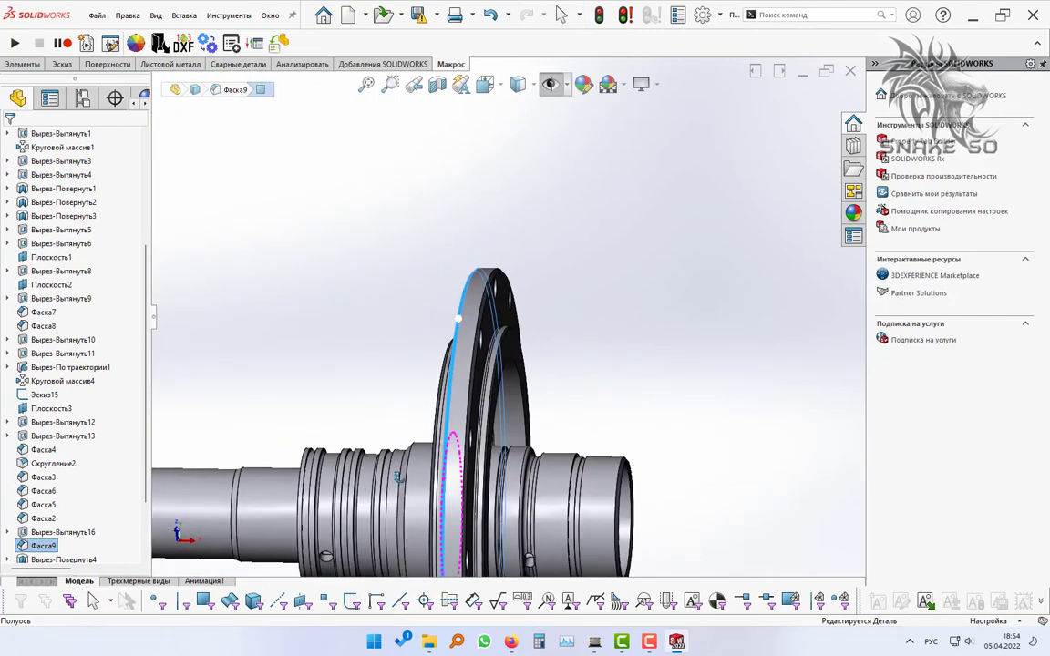
Step: Examine the splined end of the shaft and the front of the flange from several angles
scroll(283, 447, up, 5)
scroll(248, 392, down, 5)
scroll(393, 356, down, 8)
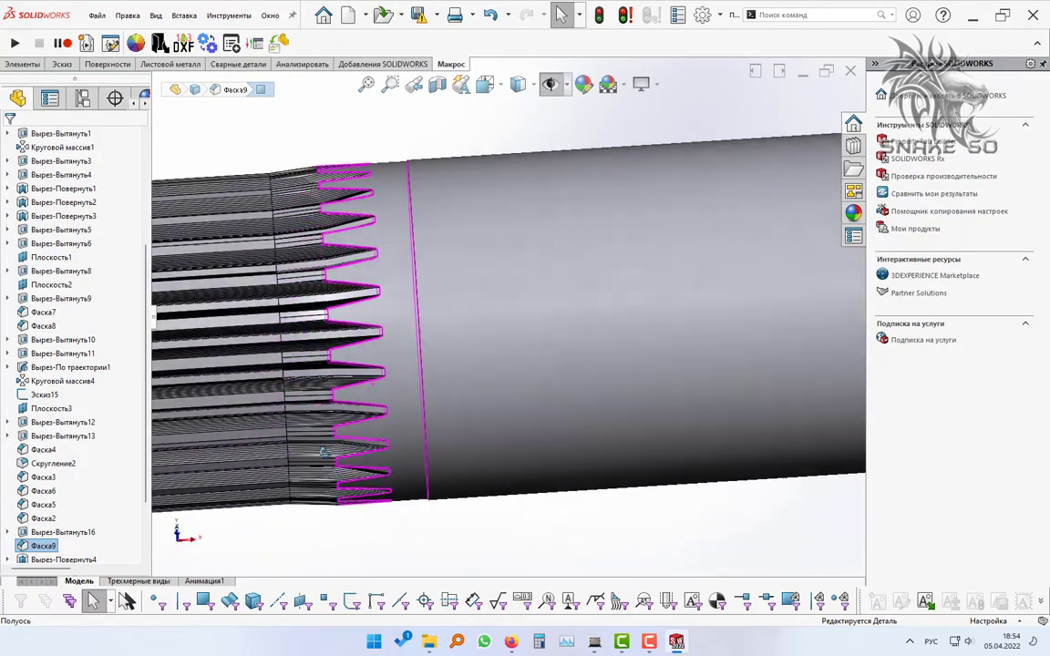
middle_drag(321, 452, 393, 399)
scroll(393, 399, up, 4)
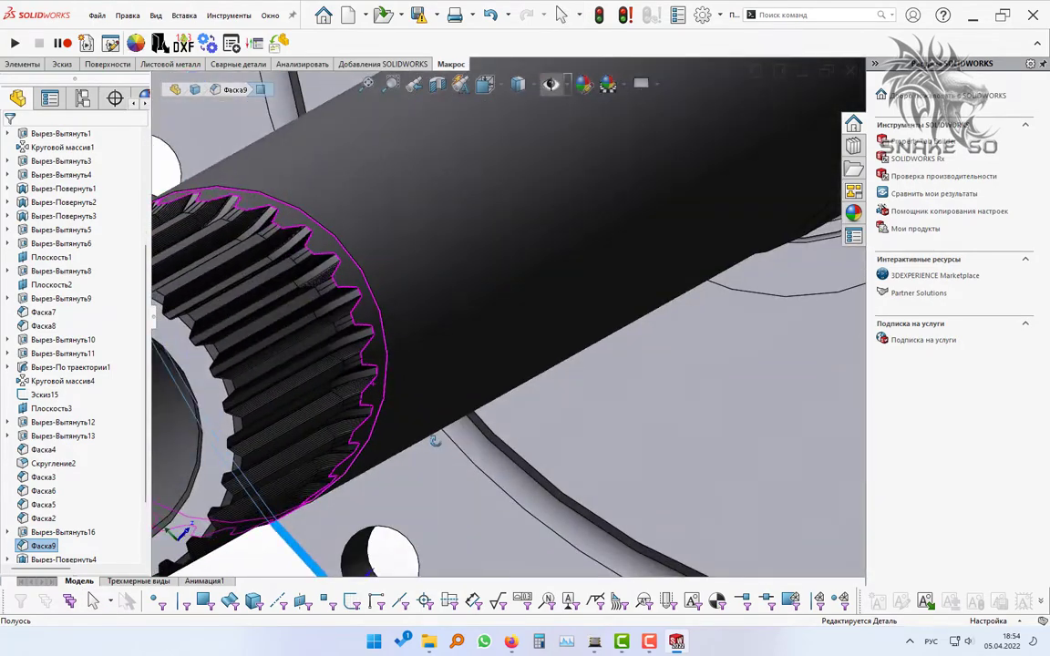
scroll(390, 386, up, 6)
middle_drag(452, 339, 311, 405)
click(311, 405)
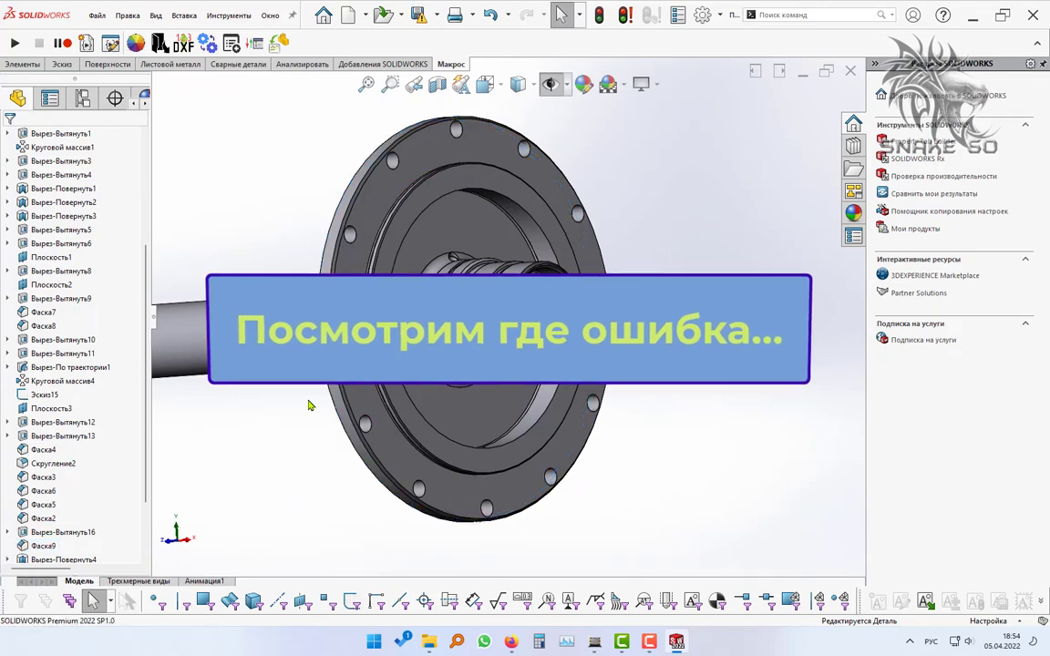
Step: Delete the feature Тело-Удалить/Сохранить 1 from the end of the feature history
scroll(91, 410, down, 3)
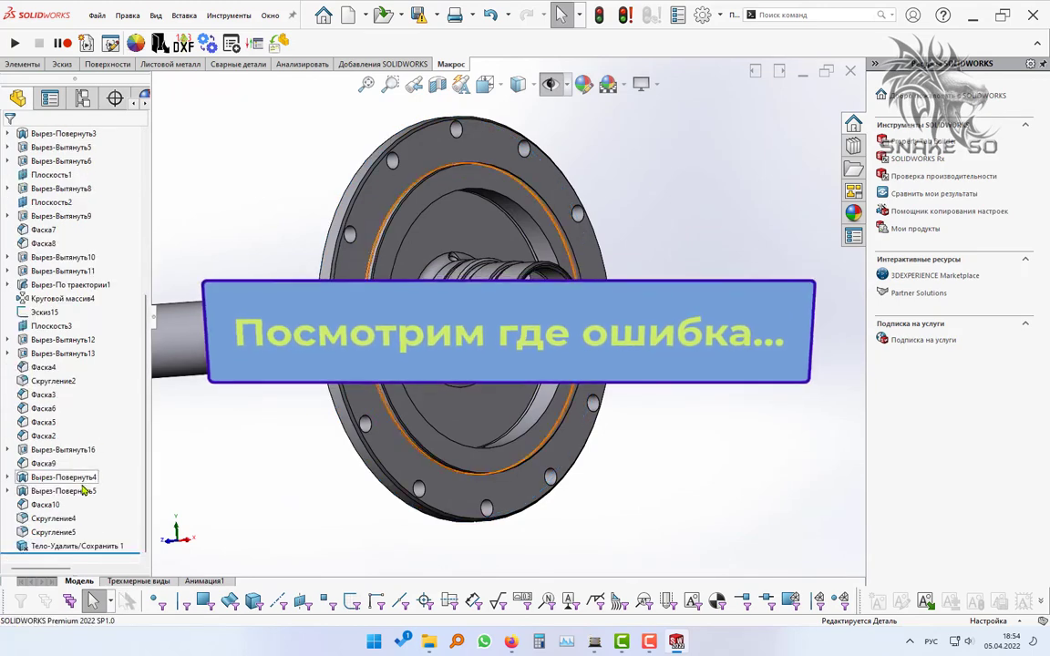
right_click(53, 545)
click(78, 464)
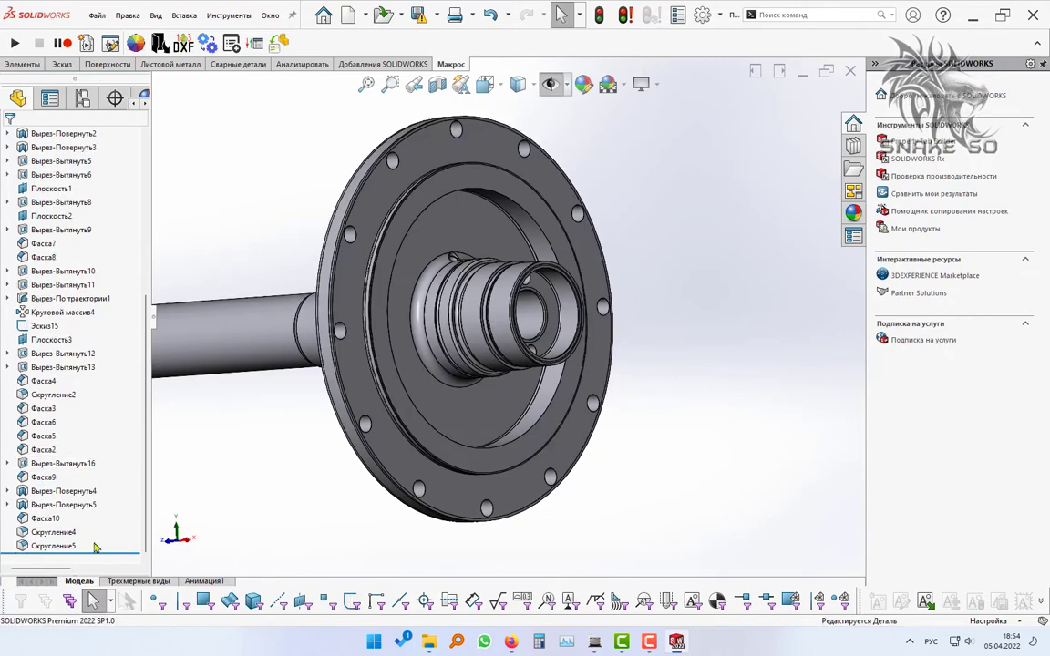
Step: Roll the feature history back to just after Повернуть1 and check its solid bodies one by one
scroll(116, 181, up, 6)
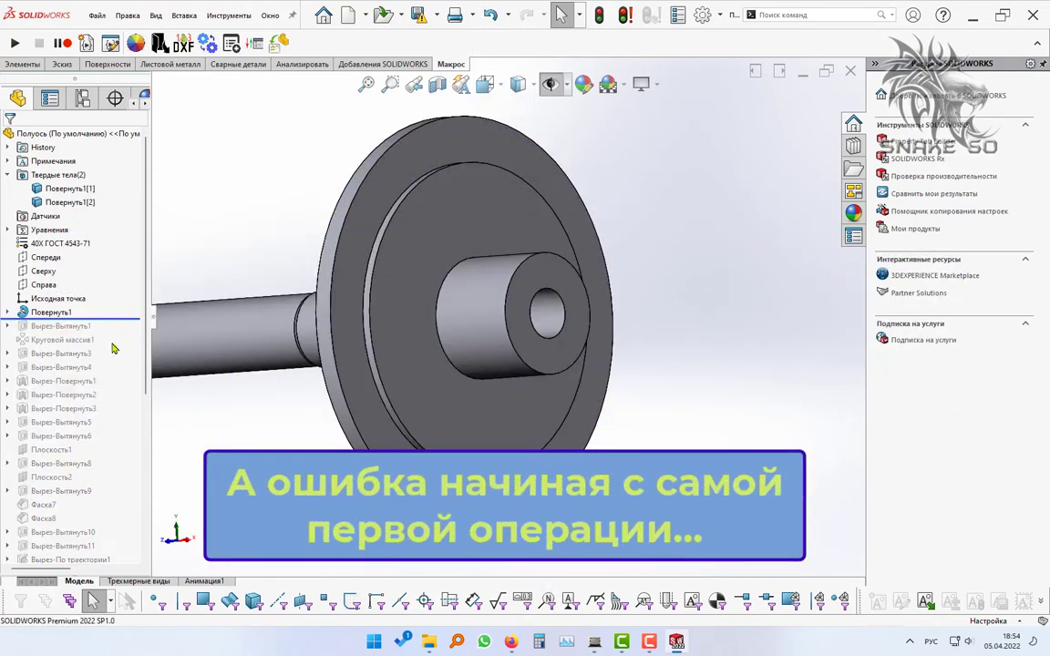
click(8, 175)
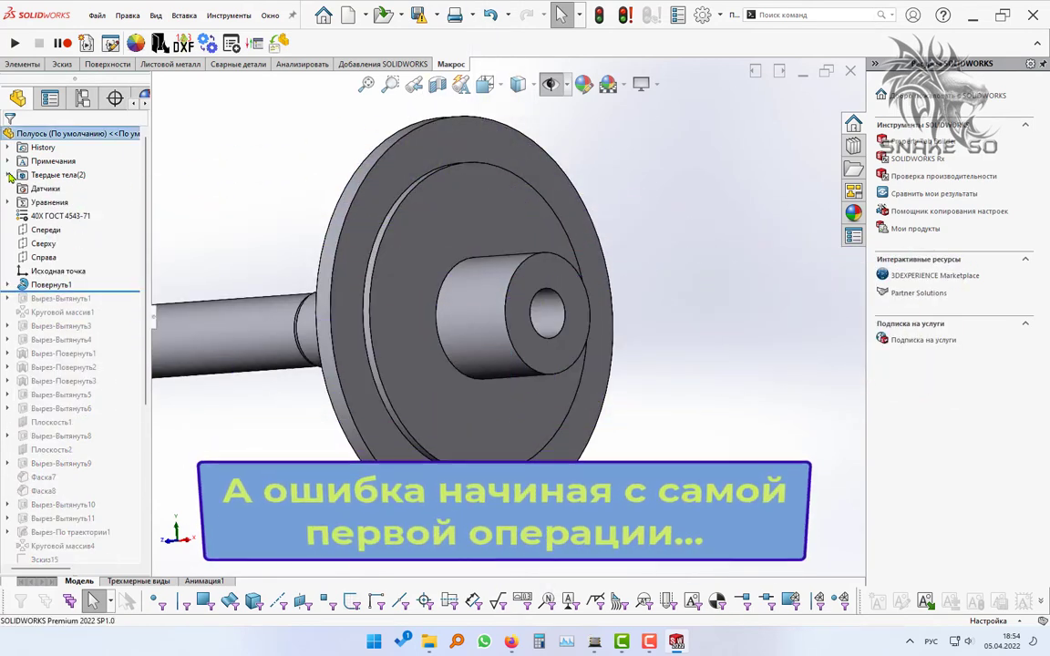
click(8, 175)
click(68, 188)
click(73, 203)
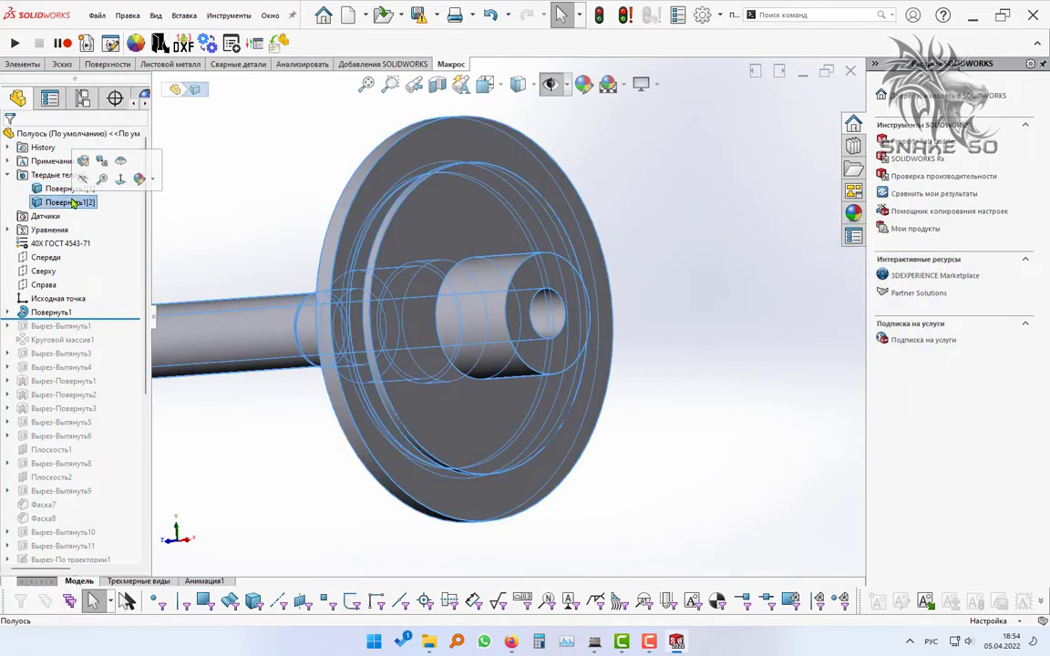
click(228, 198)
middle_drag(296, 291, 360, 316)
scroll(330, 302, up, 4)
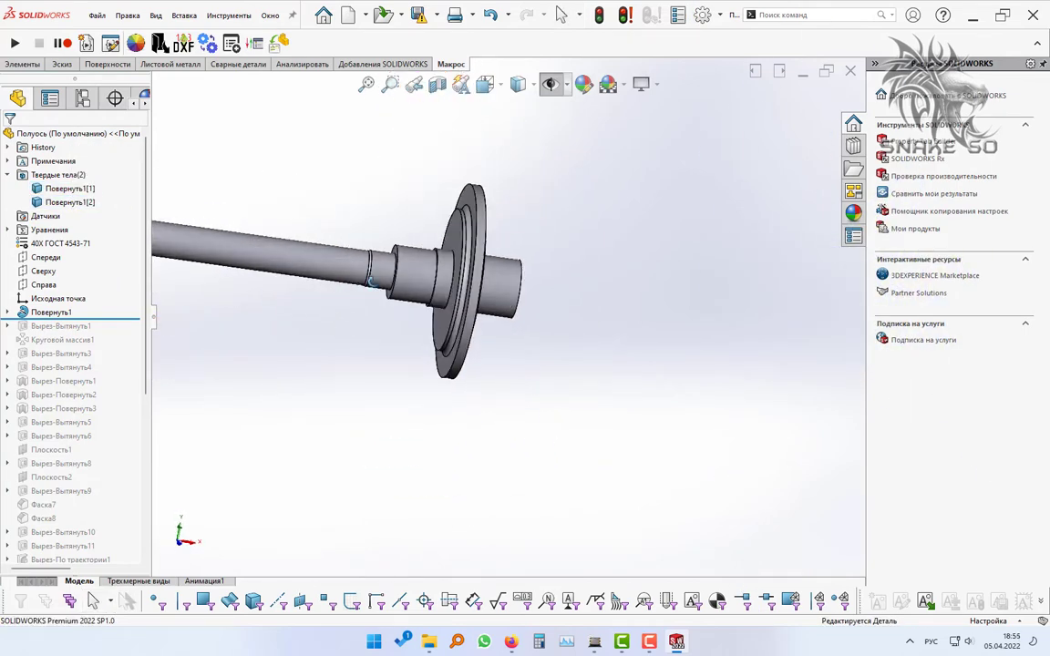
Step: Open Эскиз1 of the revolve Повернуть1 for editing and examine its profile on both sides of the centerline
click(10, 313)
right_click(52, 327)
click(56, 288)
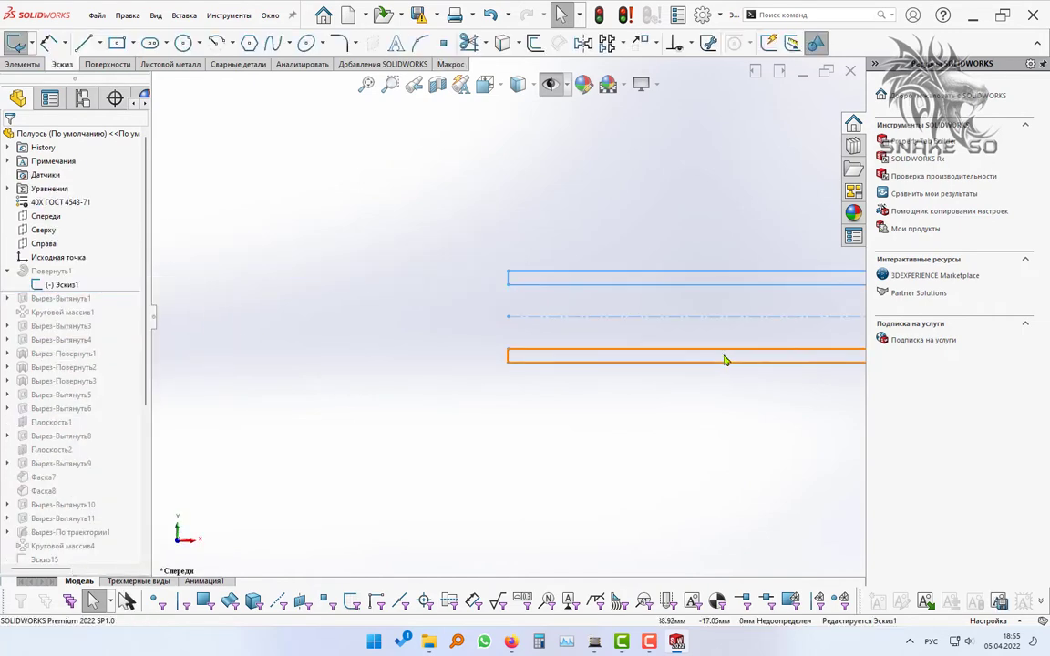
scroll(729, 430, up, 3)
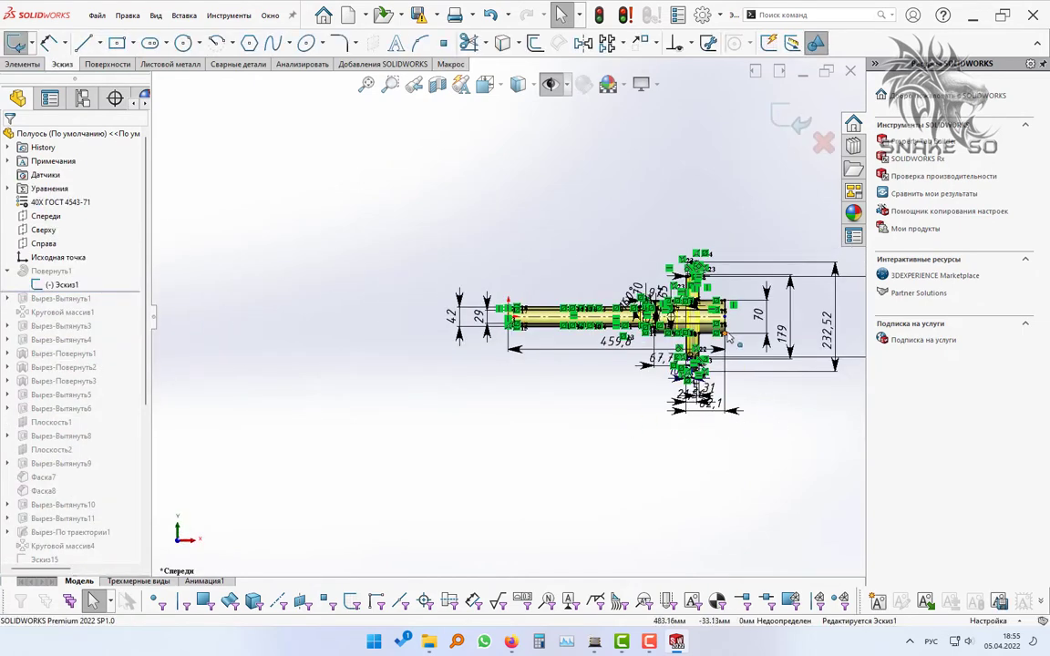
scroll(719, 334, down, 5)
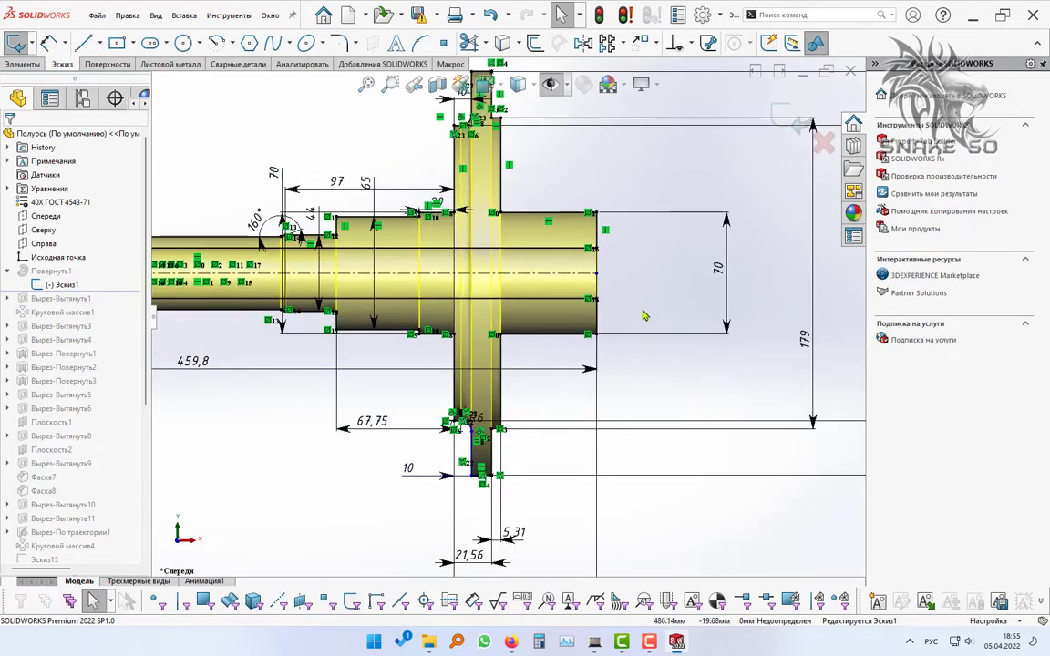
scroll(462, 358, up, 2)
scroll(462, 358, up, 2)
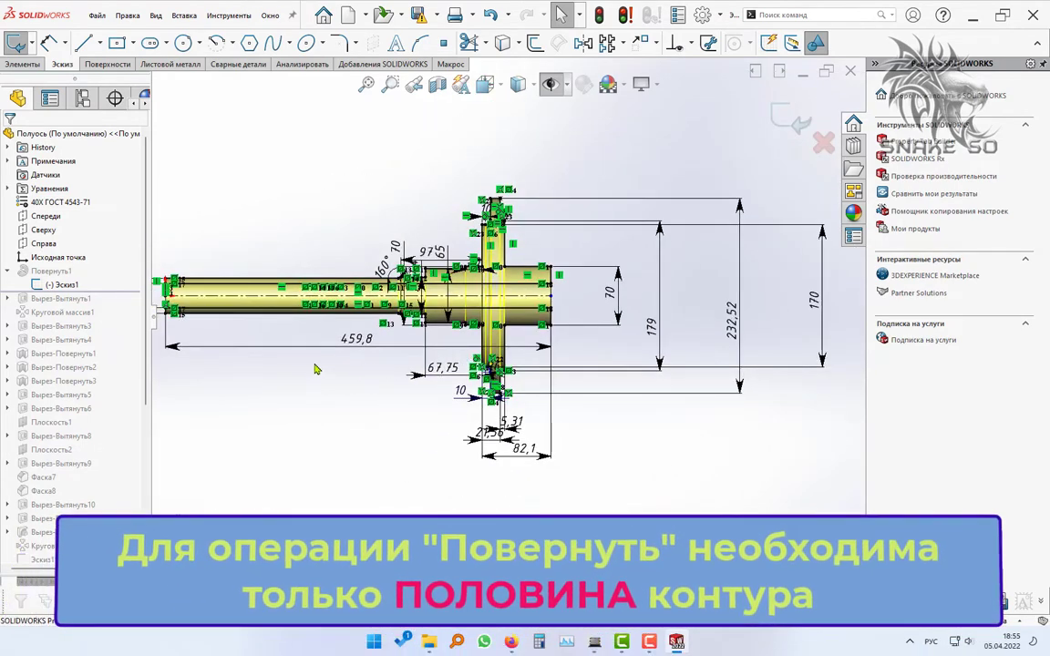
scroll(352, 343, down, 1)
scroll(353, 343, down, 1)
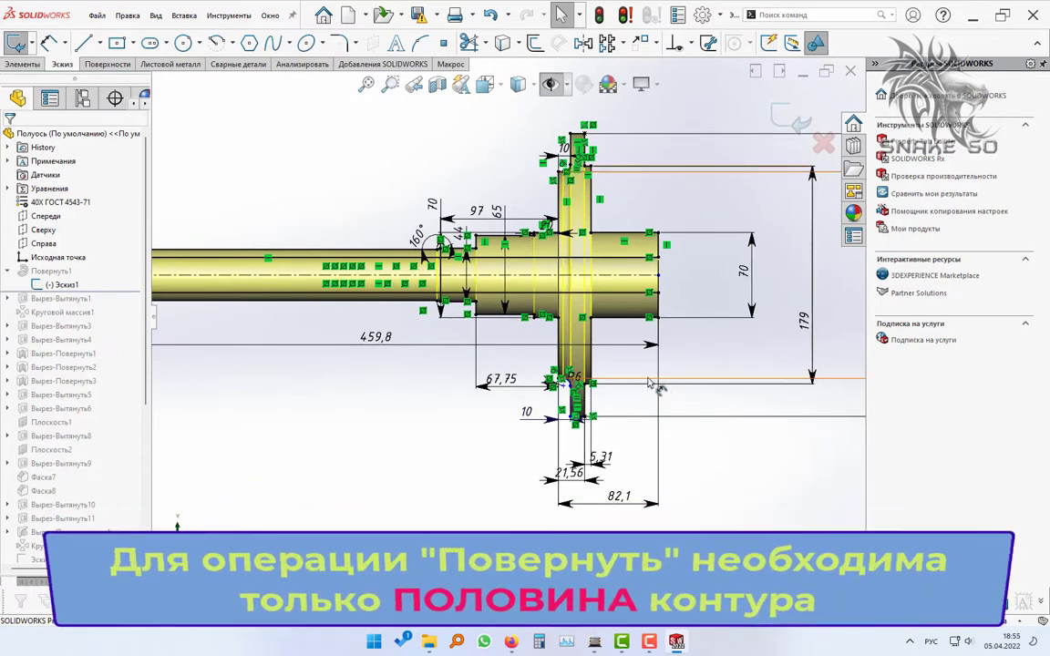
scroll(292, 328, down, 4)
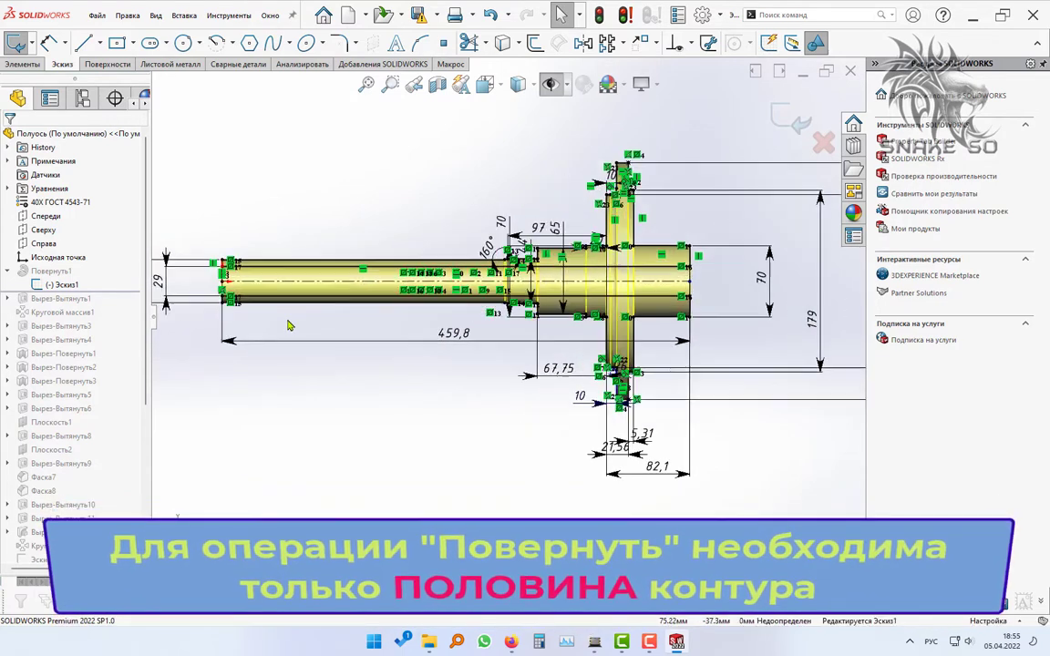
Step: Convert the half of the Эскиз1 profile below the centerline to construction geometry, check the result, and close the sketch
scroll(600, 346, up, 5)
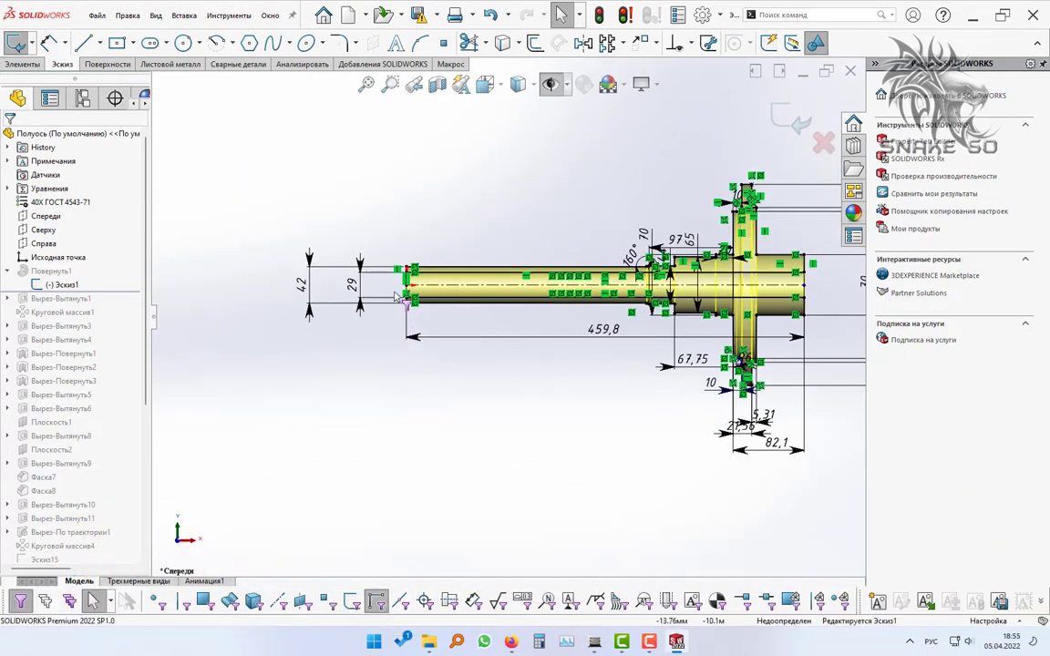
drag(428, 329, 760, 350)
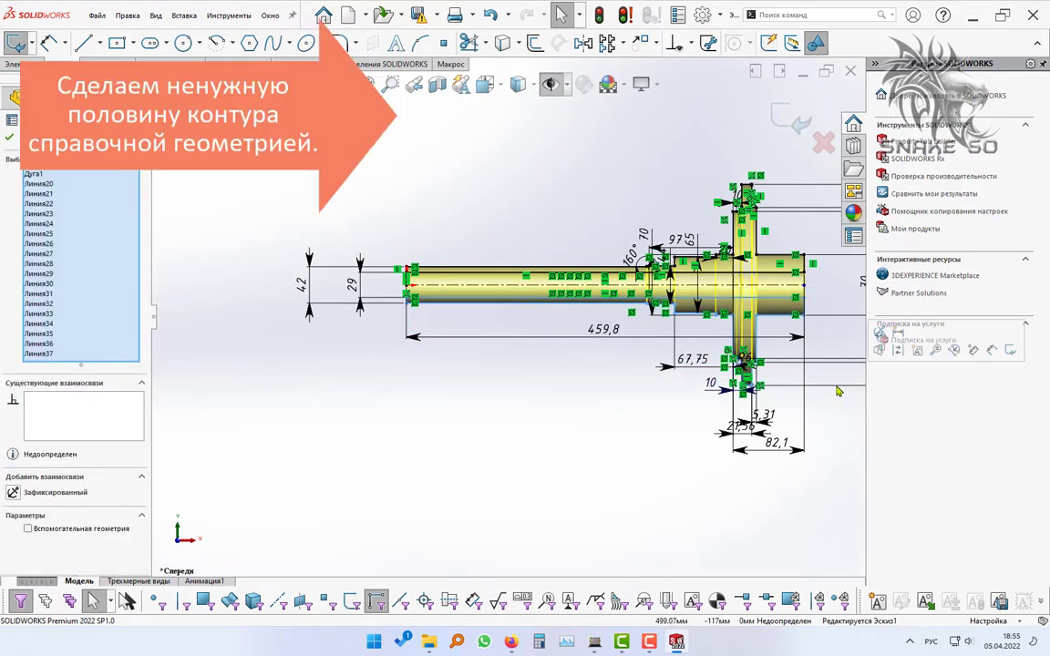
click(76, 529)
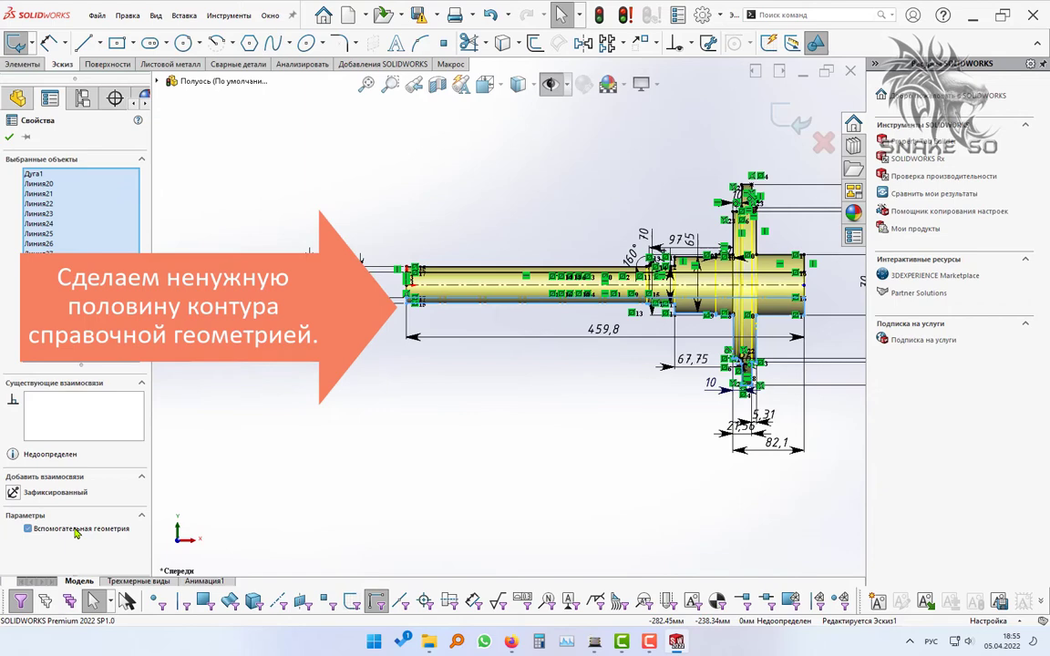
click(533, 421)
scroll(492, 307, down, 5)
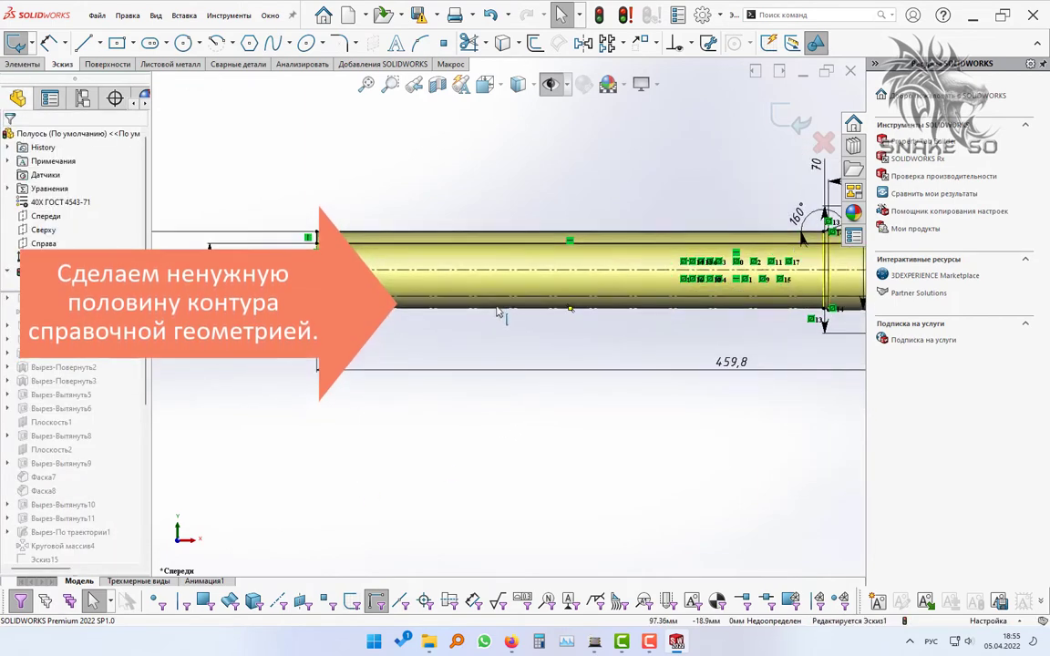
scroll(500, 323, up, 4)
scroll(857, 368, down, 4)
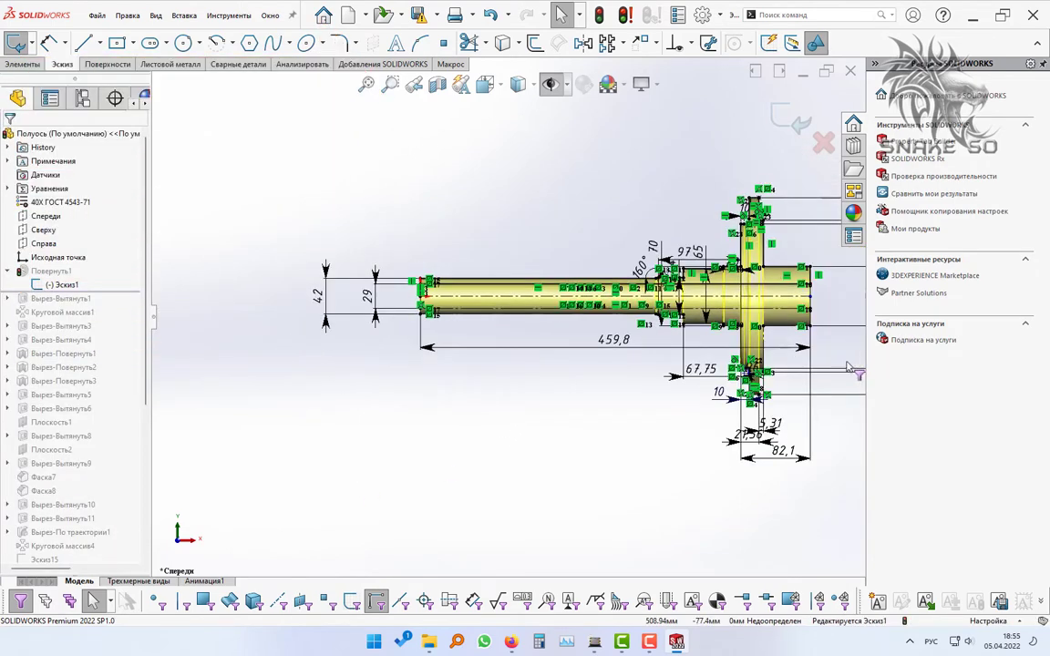
scroll(583, 410, down, 5)
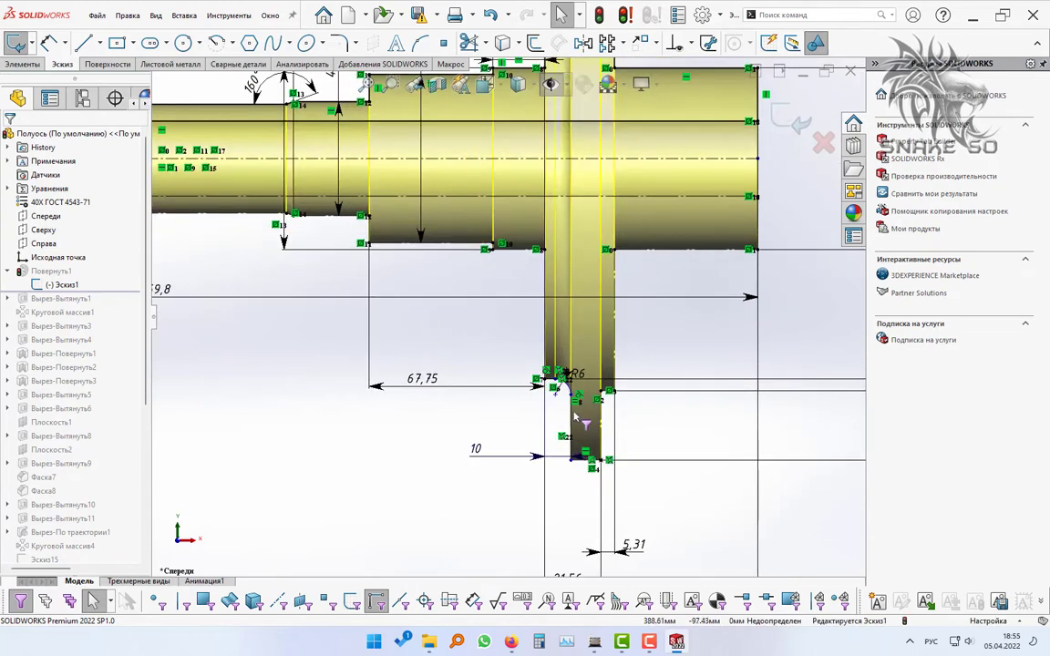
scroll(574, 417, up, 8)
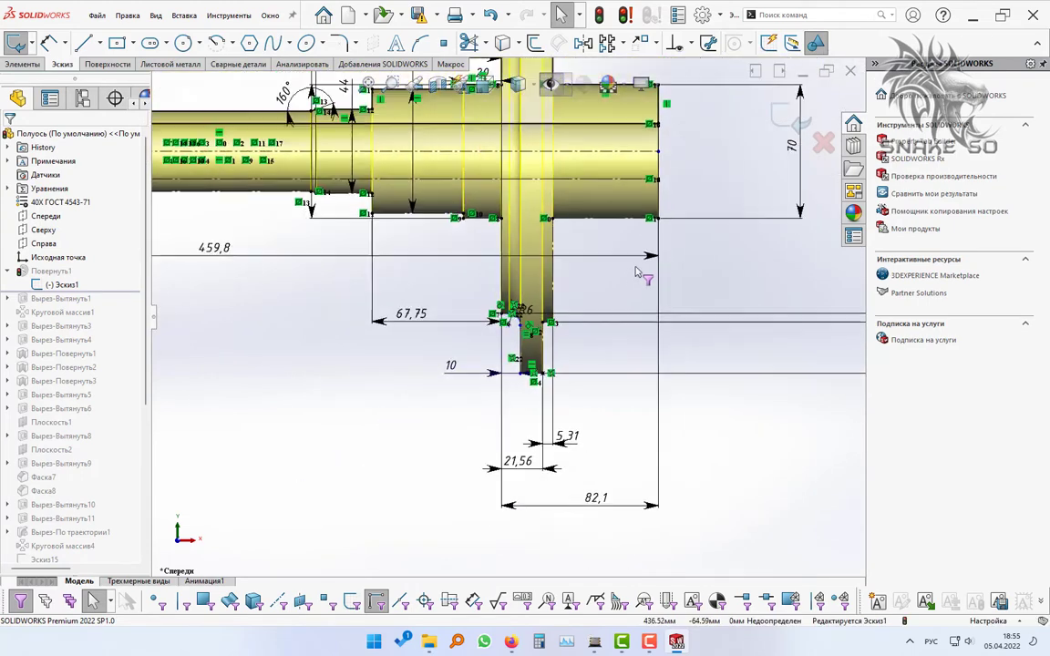
scroll(558, 235, up, 3)
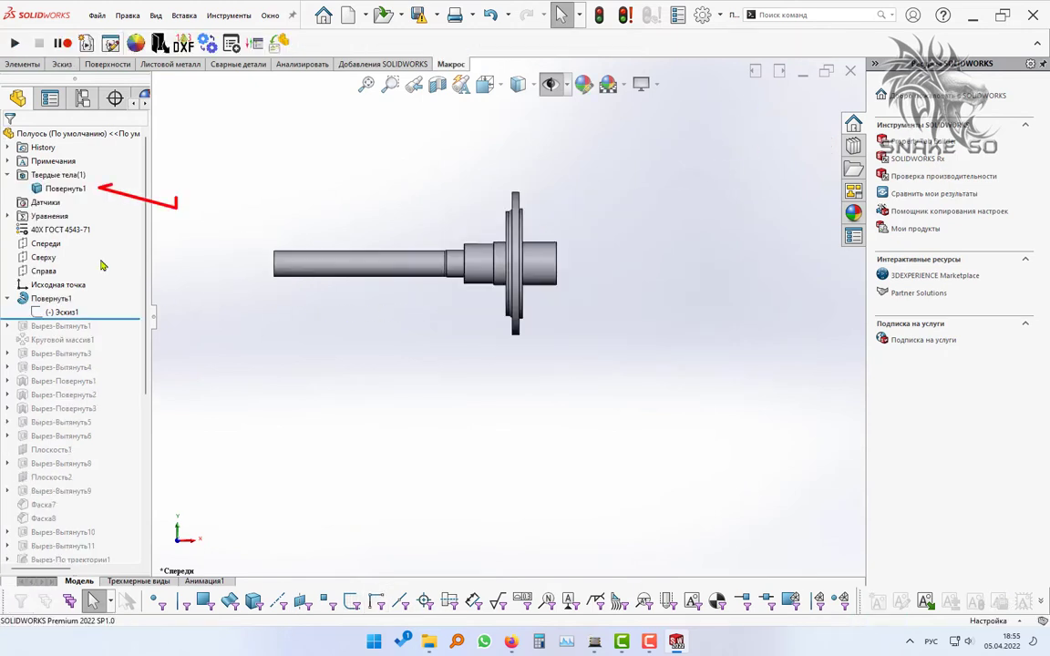
Step: Check the extent of the solid body Повернуть1 and examine the revolved blank around the flange
click(65, 190)
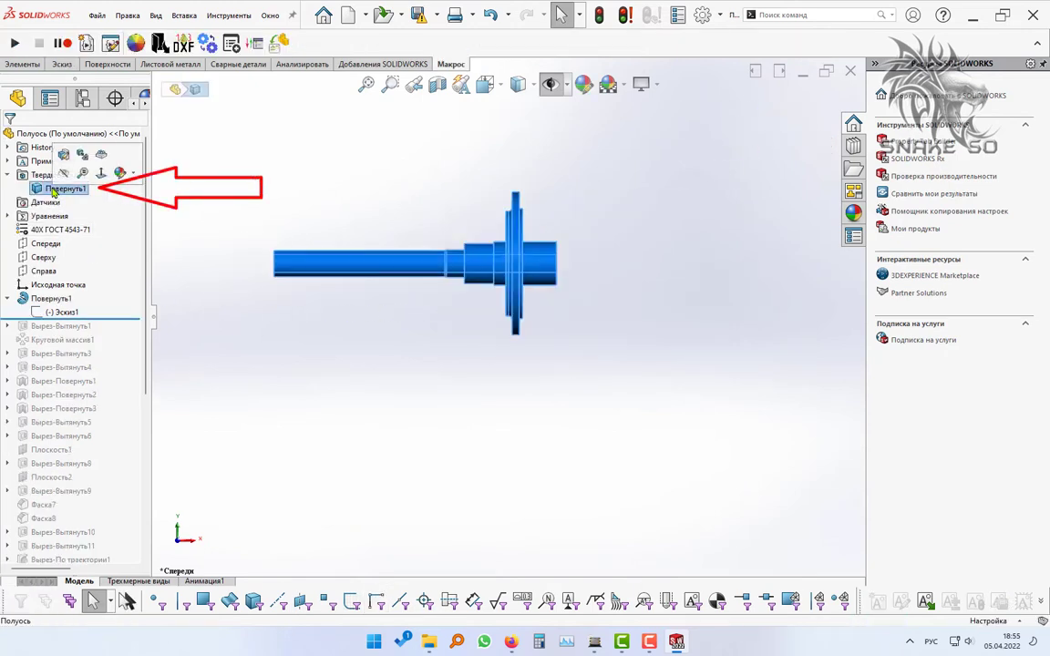
click(356, 382)
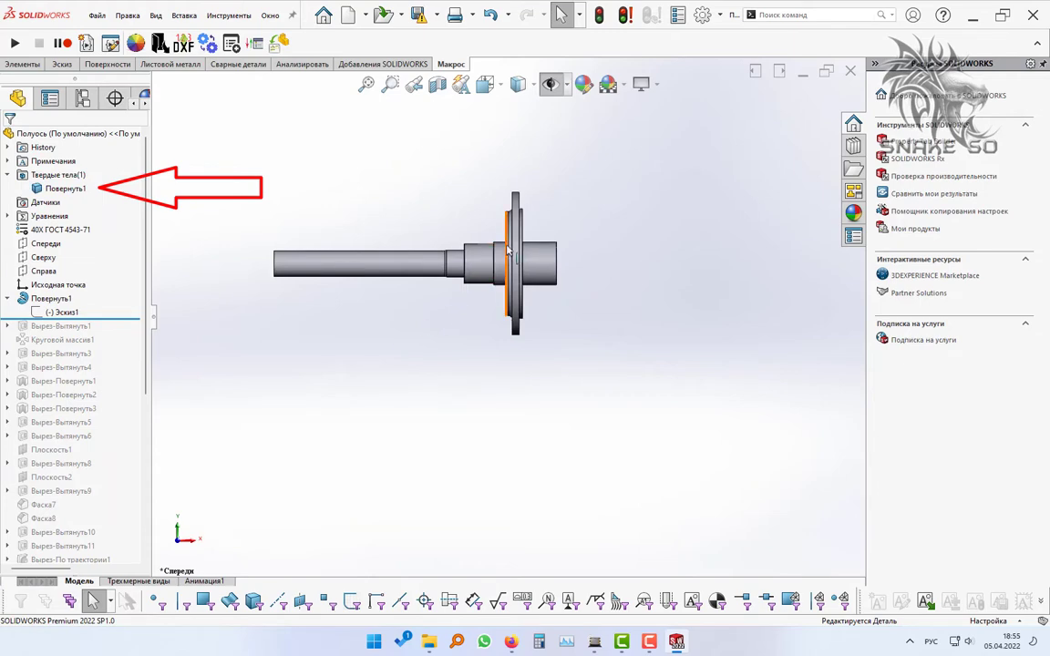
scroll(508, 251, down, 5)
middle_drag(508, 252, 488, 261)
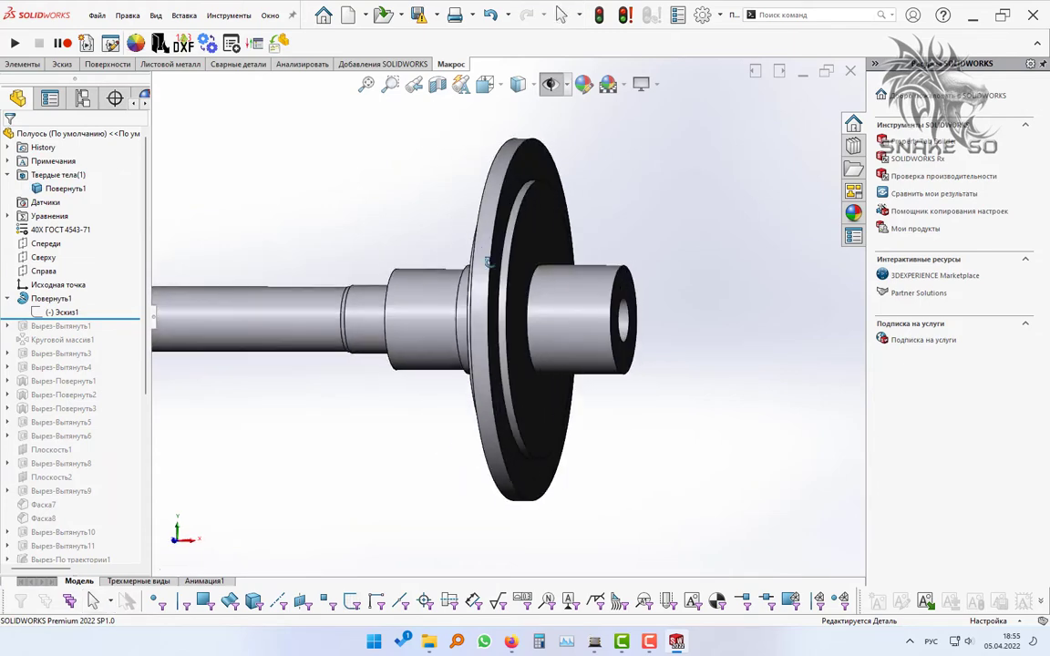
scroll(489, 261, up, 3)
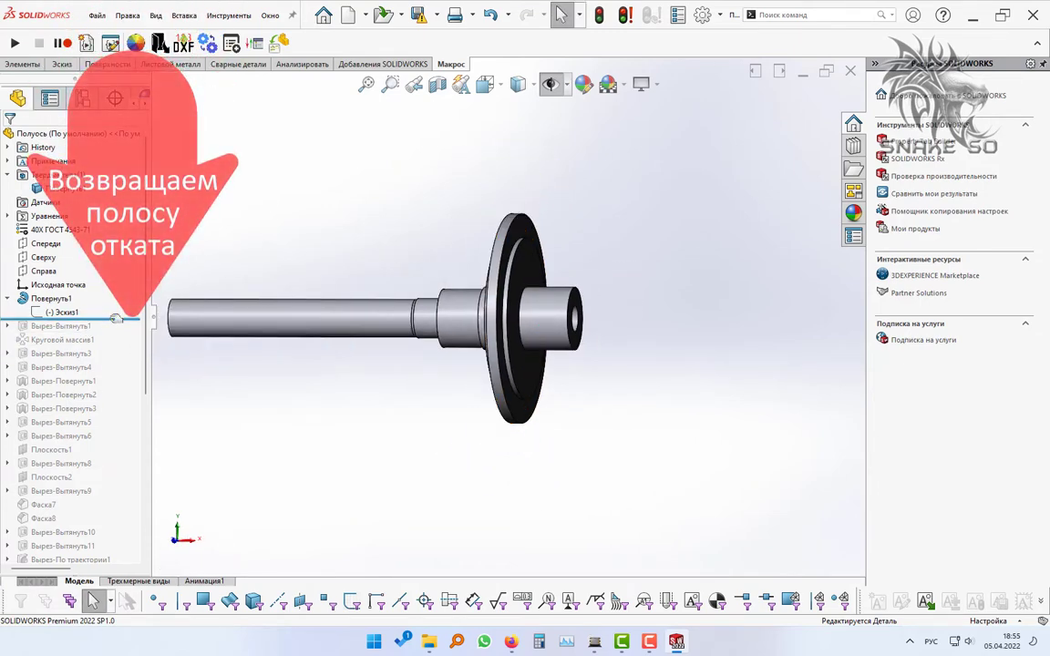
Step: Roll the feature history forward to after Скругление5 and examine the rebuilt flange and splined end of the shaft
drag(116, 318, 123, 558)
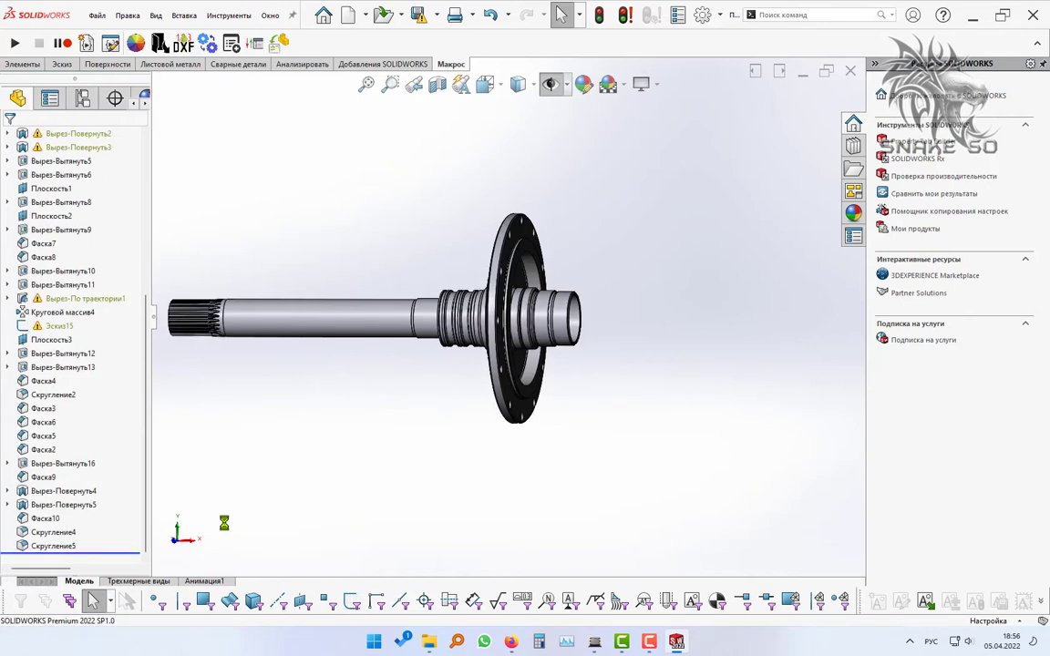
scroll(504, 312, down, 6)
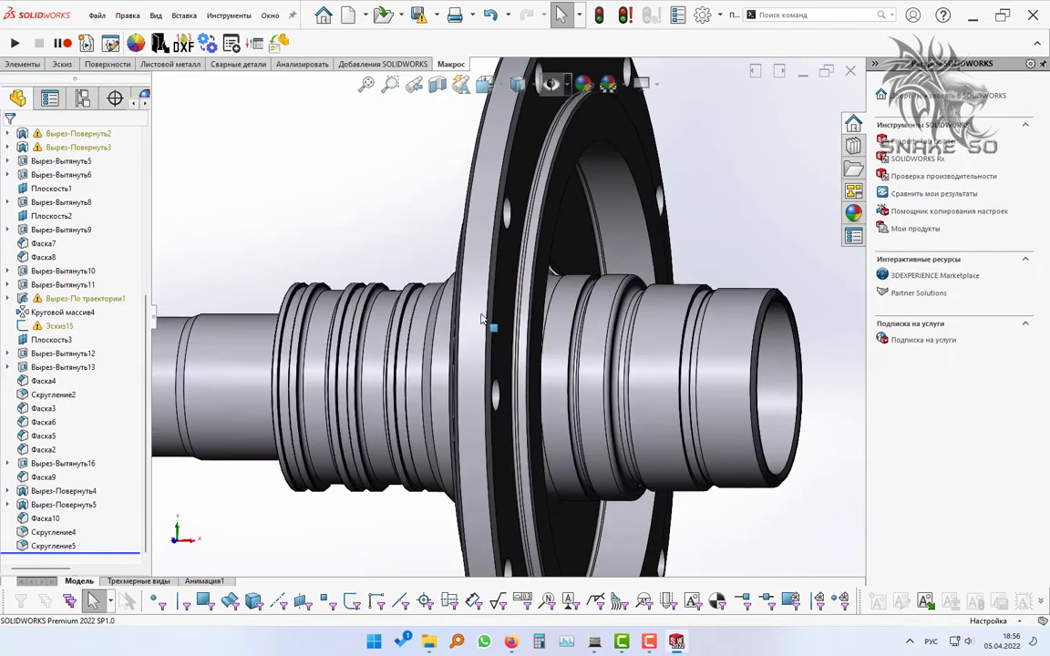
middle_drag(484, 317, 512, 349)
scroll(509, 341, up, 4)
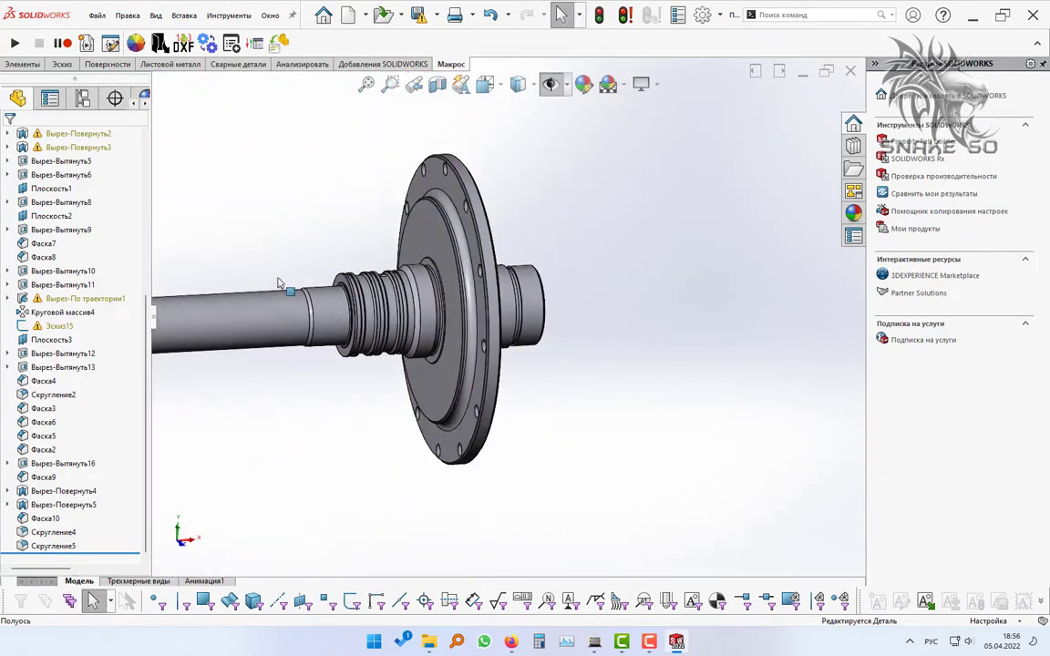
scroll(73, 210, up, 6)
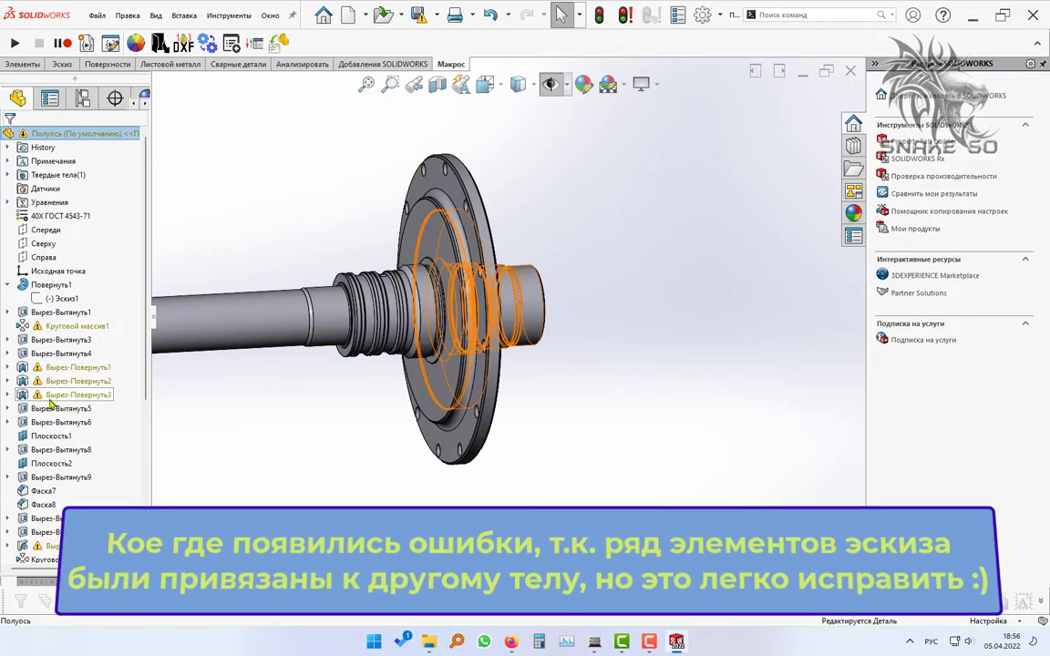
scroll(315, 451, up, 4)
scroll(298, 310, down, 15)
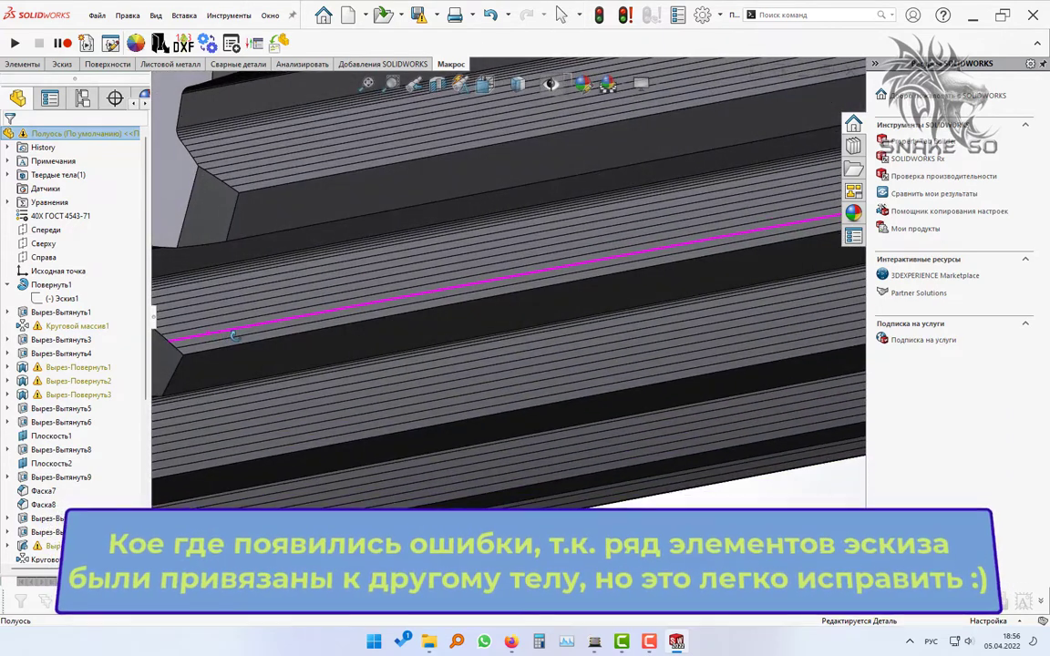
scroll(250, 316, up, 4)
middle_drag(249, 316, 406, 375)
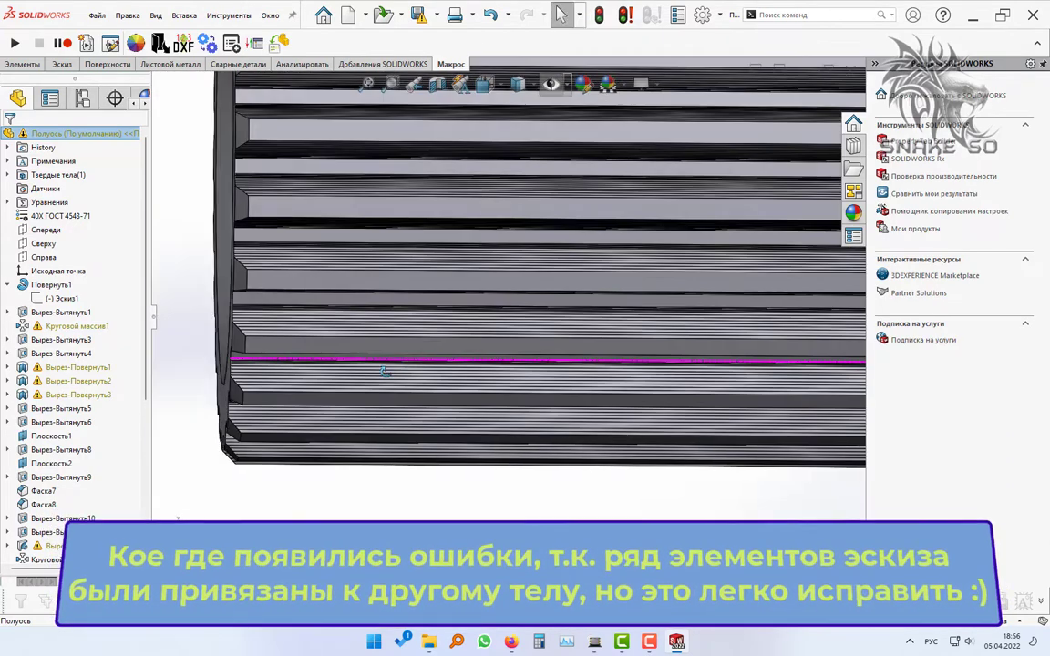
key(ctrl+7)
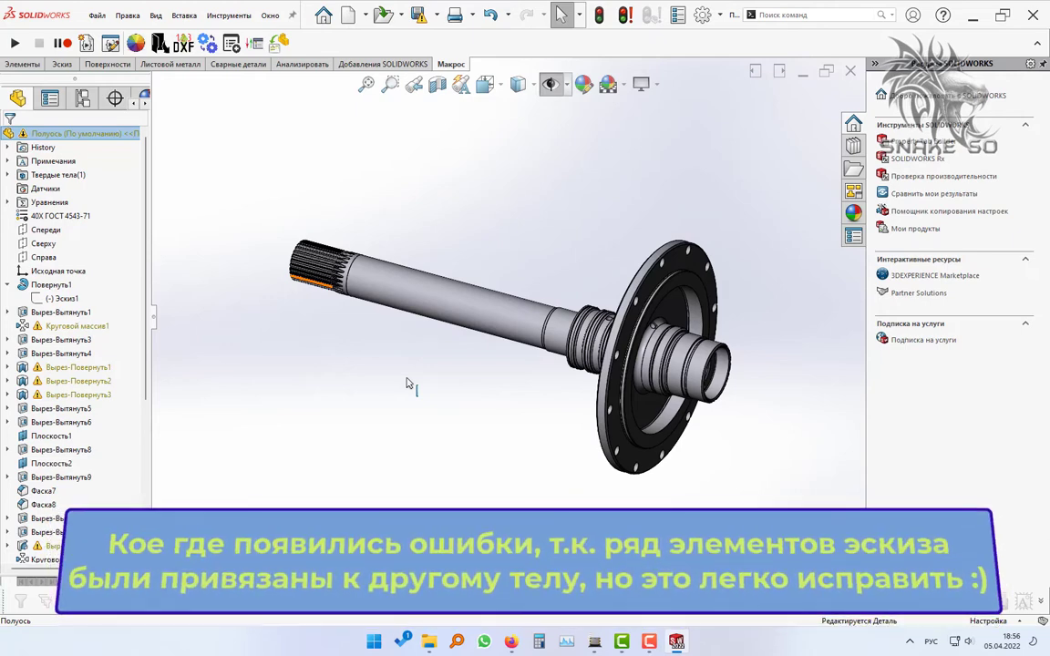
Step: Repair the circular pattern Круговой массив1 by choosing the long cylindrical shaft face as its rotation axis
right_click(60, 330)
click(71, 237)
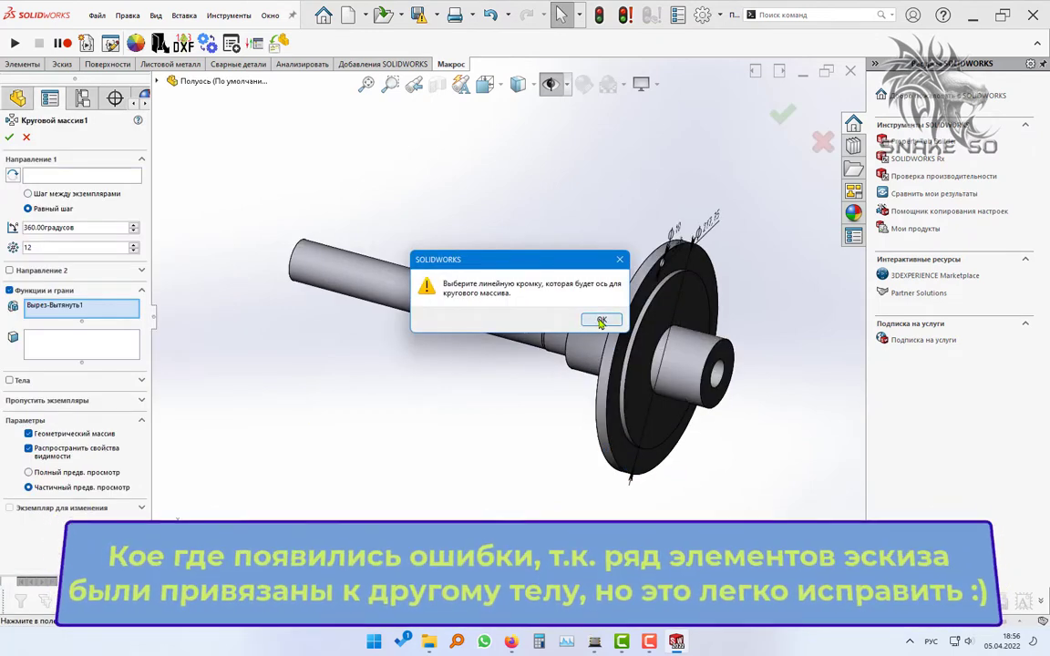
click(602, 321)
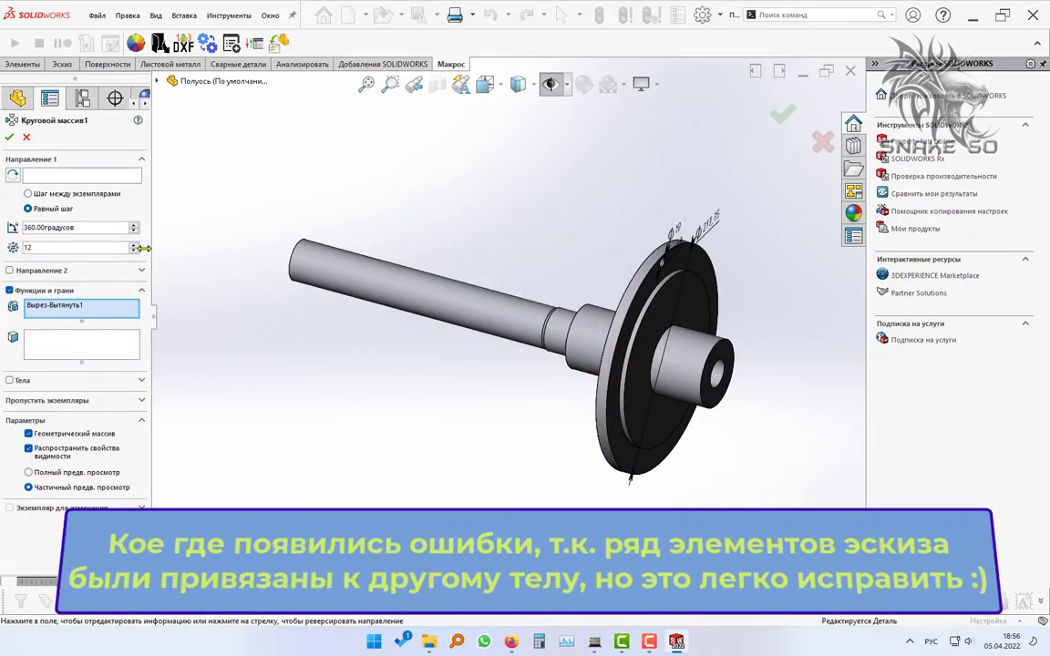
click(95, 179)
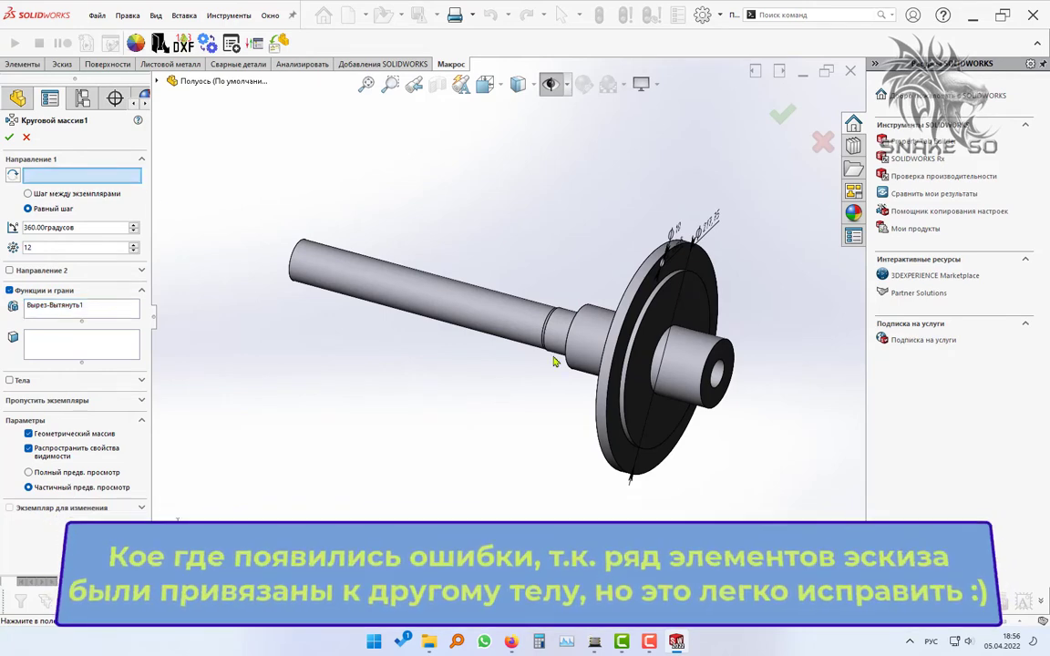
click(518, 329)
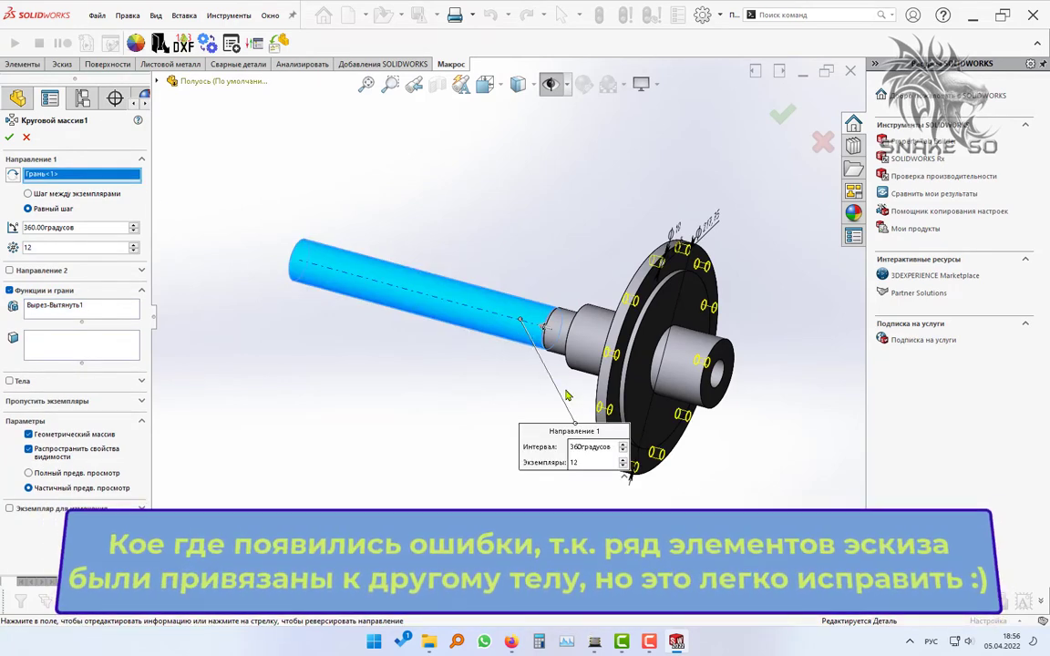
click(781, 114)
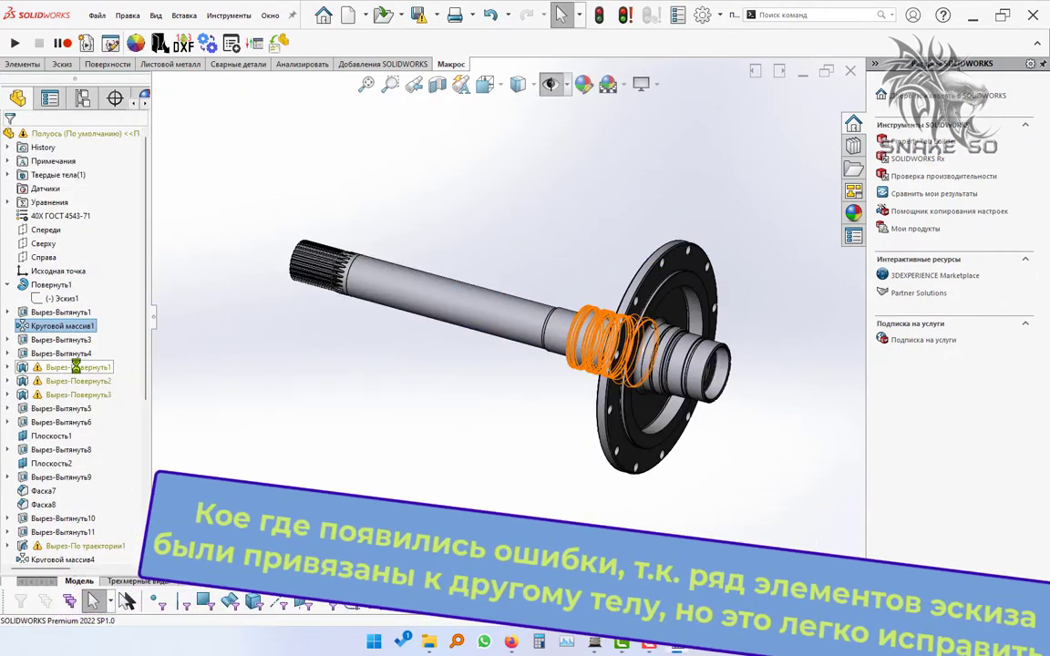
click(8, 367)
right_click(73, 367)
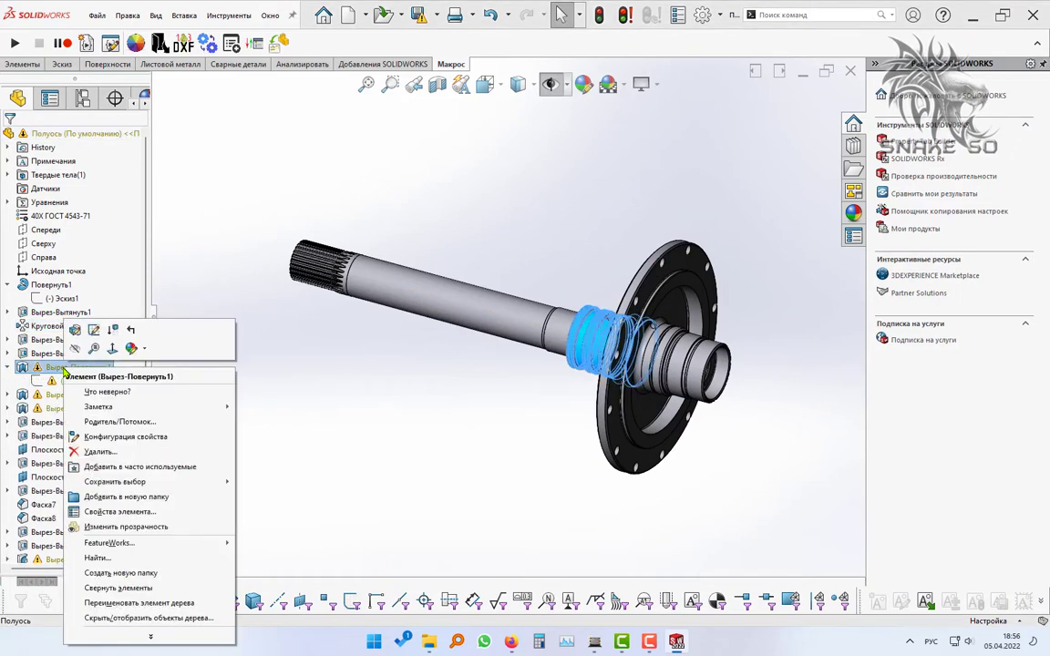
click(77, 337)
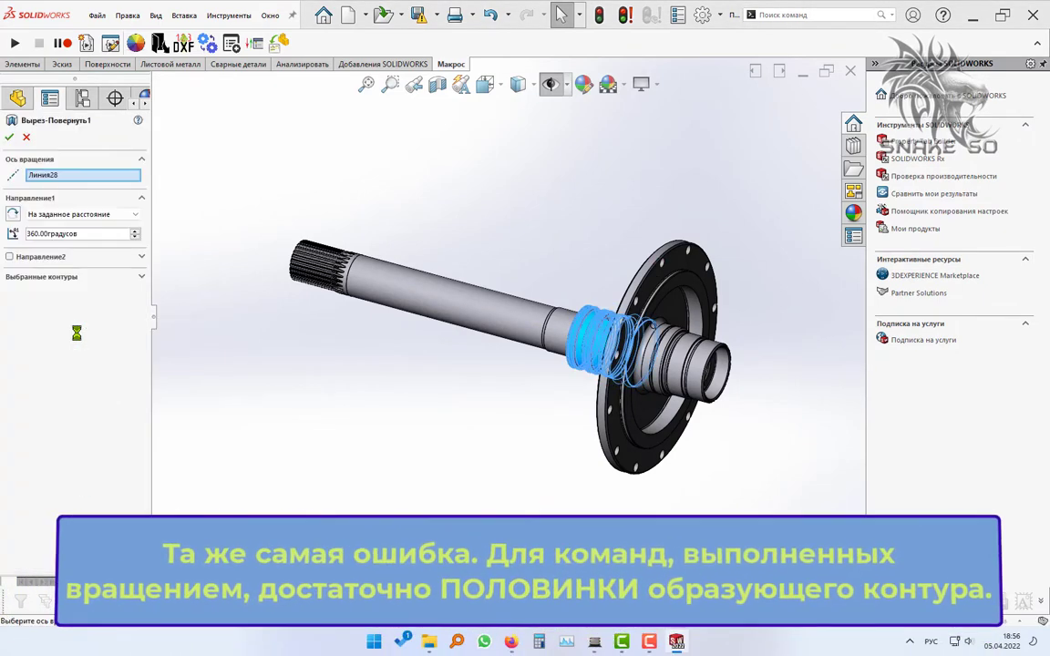
click(27, 137)
Step: Convert the half of the Эскиз6 profile below the centerline, under Вырез-Повернуть1, to construction geometry and close the sketch
right_click(66, 381)
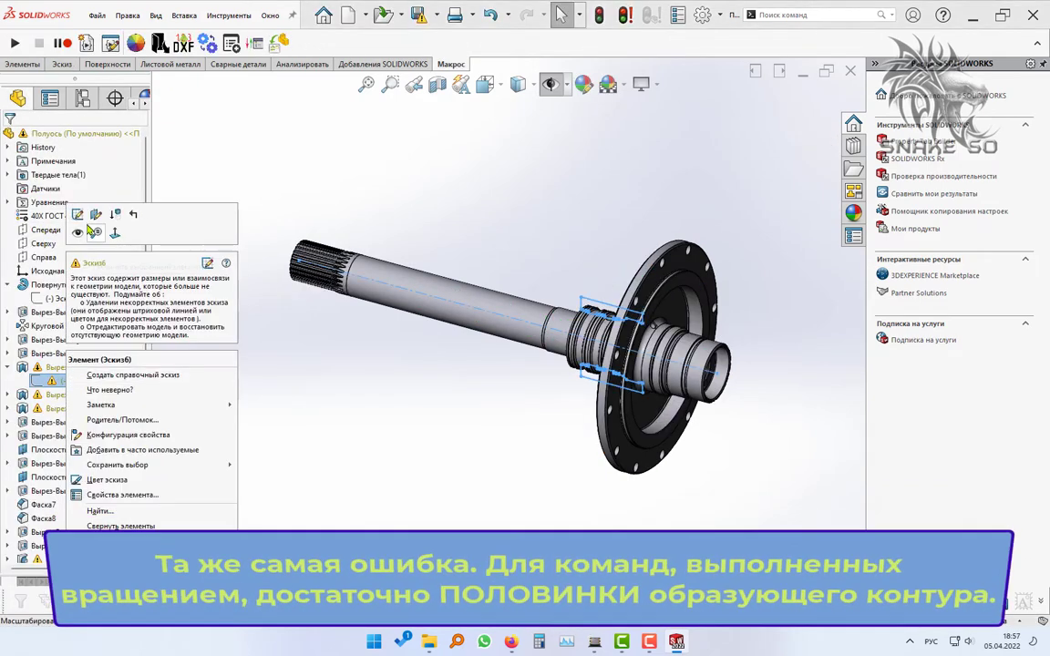
click(80, 210)
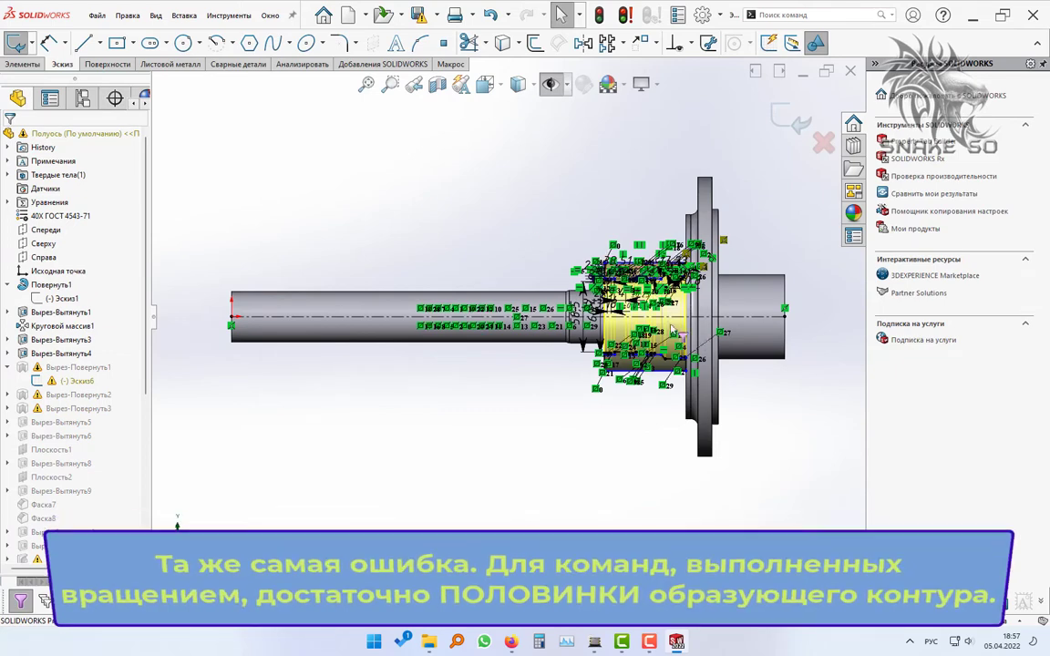
scroll(628, 308, down, 4)
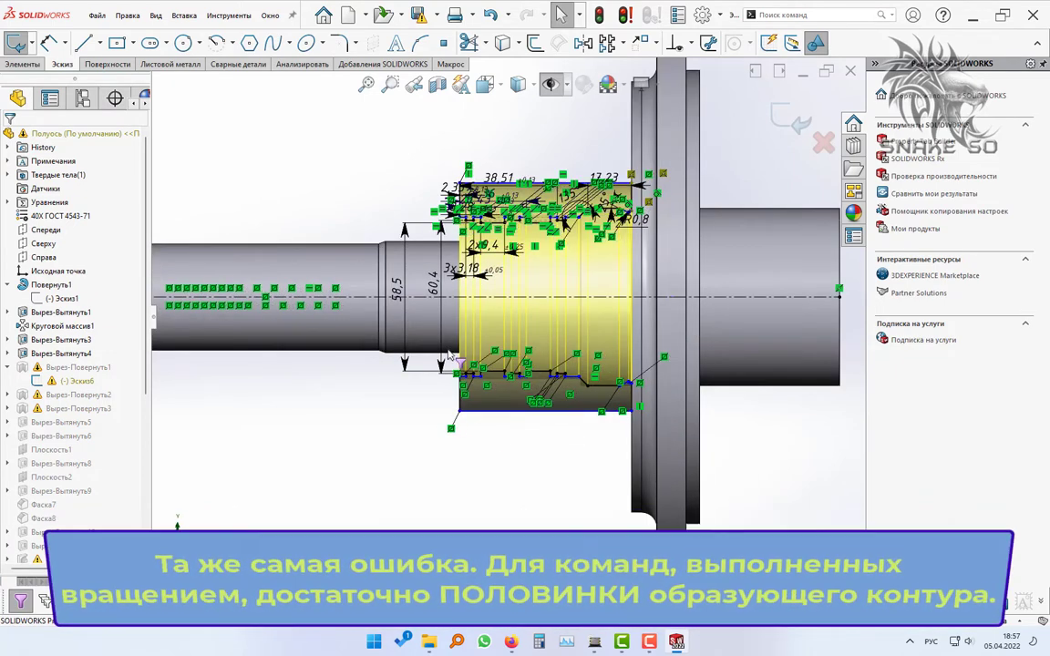
drag(402, 316, 658, 421)
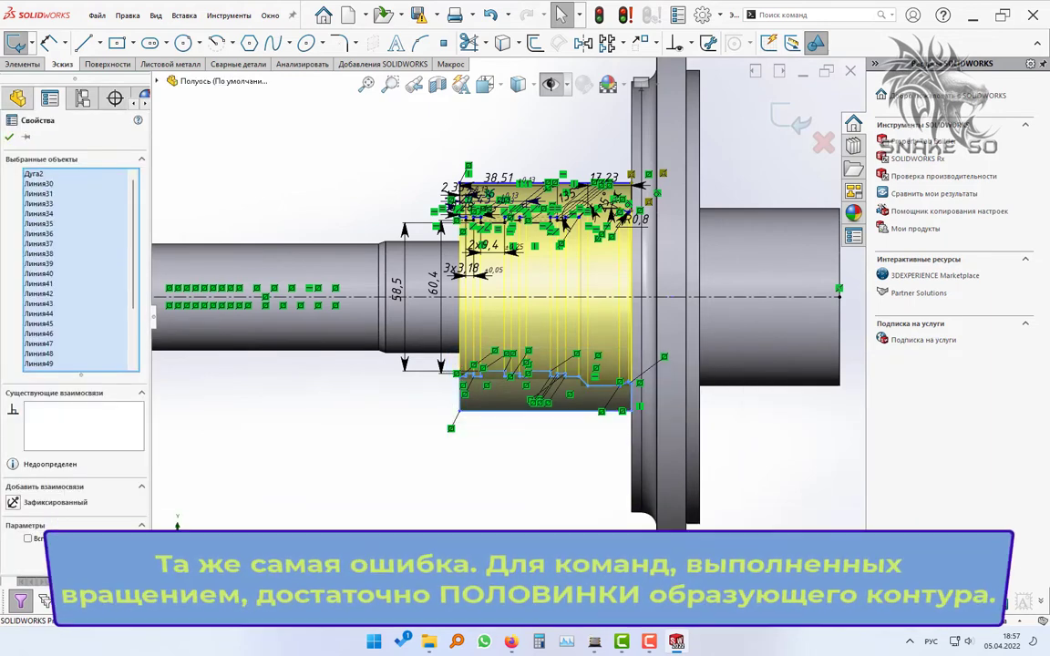
click(324, 475)
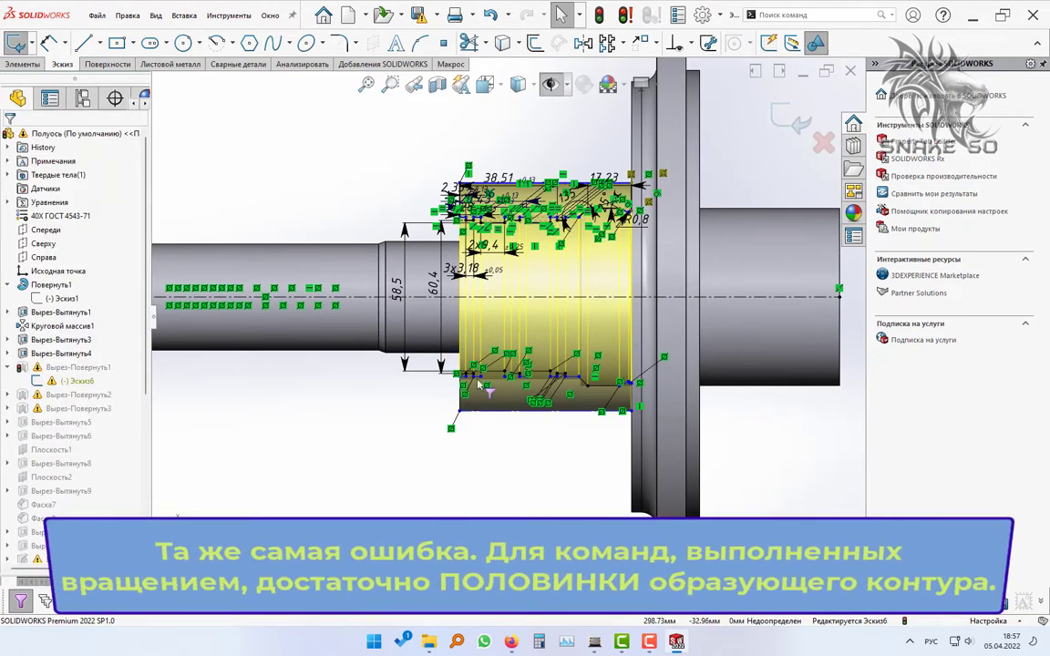
click(804, 134)
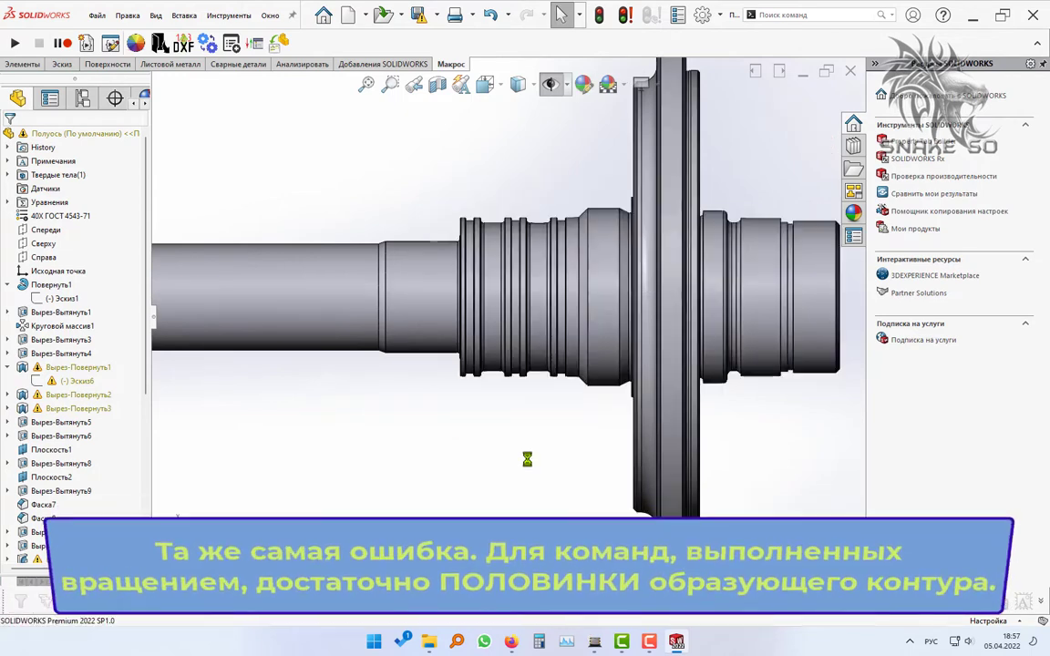
Step: Reopen Эскиз6 of Вырез-Повернуть1, examine the end of its upper profile at the flange, and leave the sketch
right_click(67, 383)
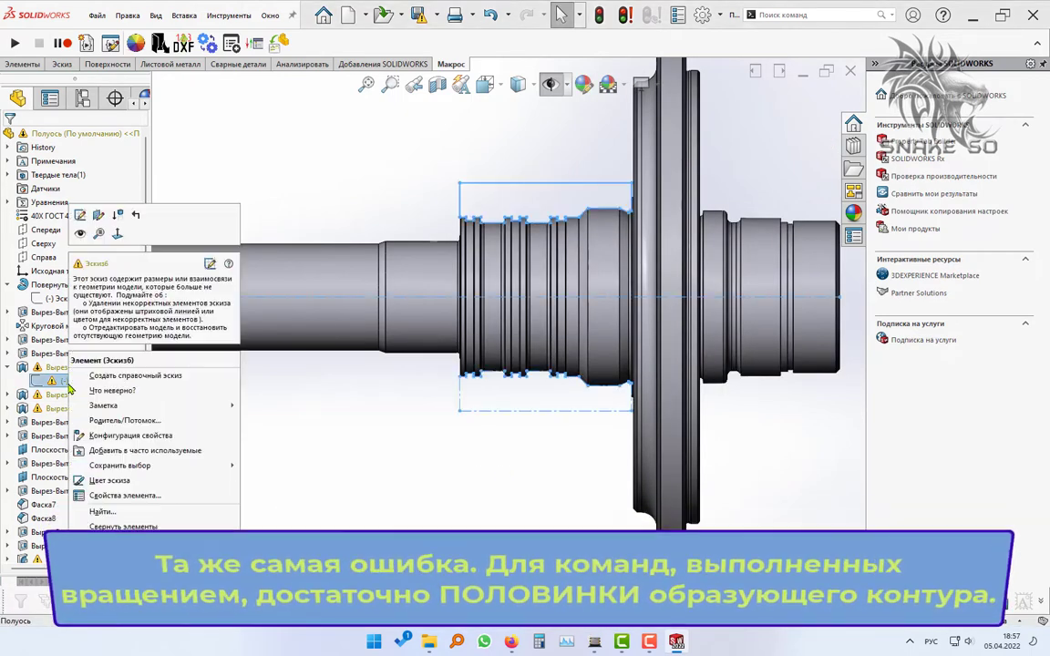
click(79, 215)
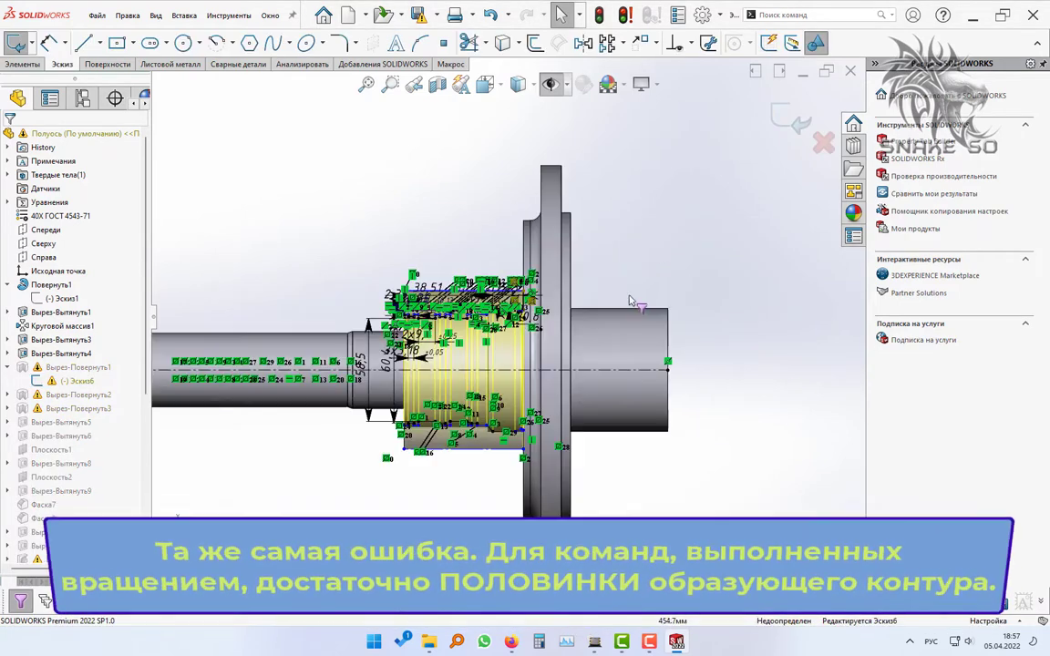
scroll(520, 311, down, 3)
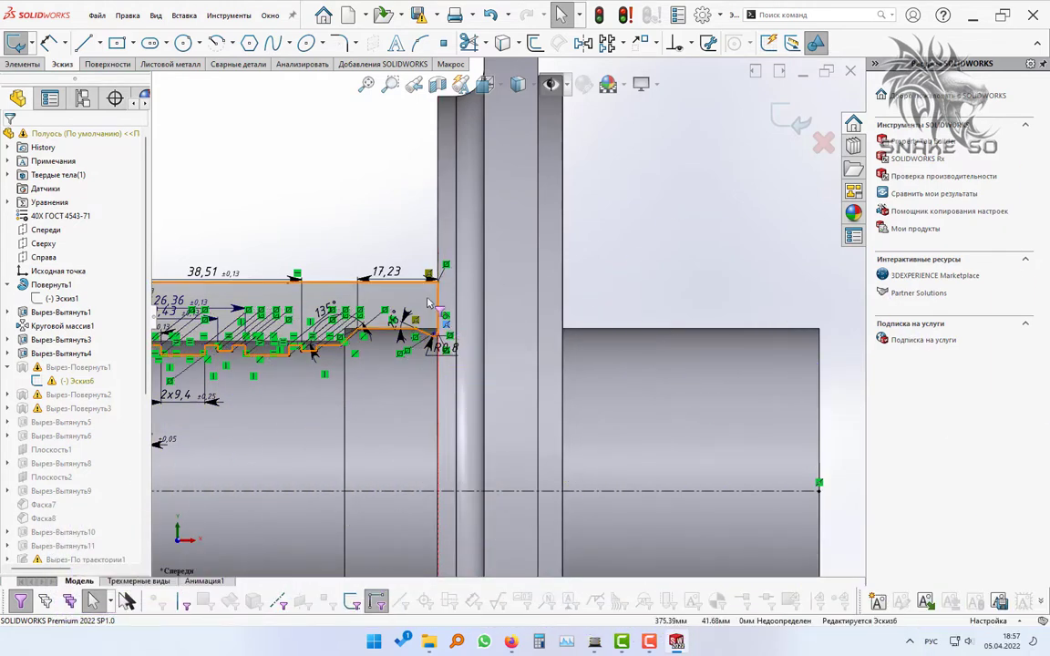
click(429, 302)
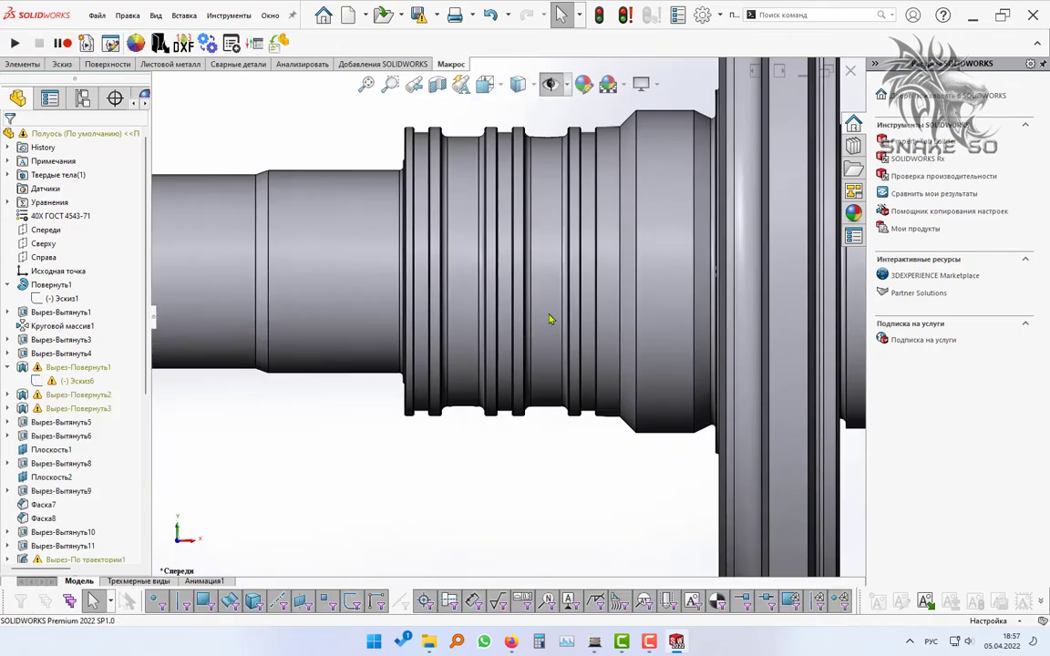
key(f)
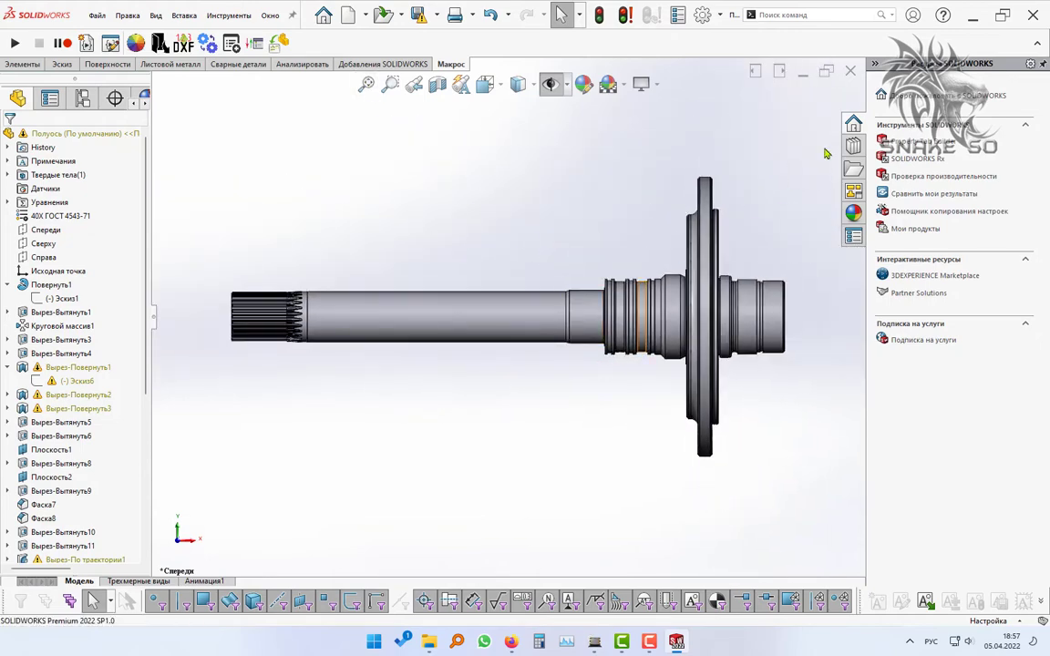